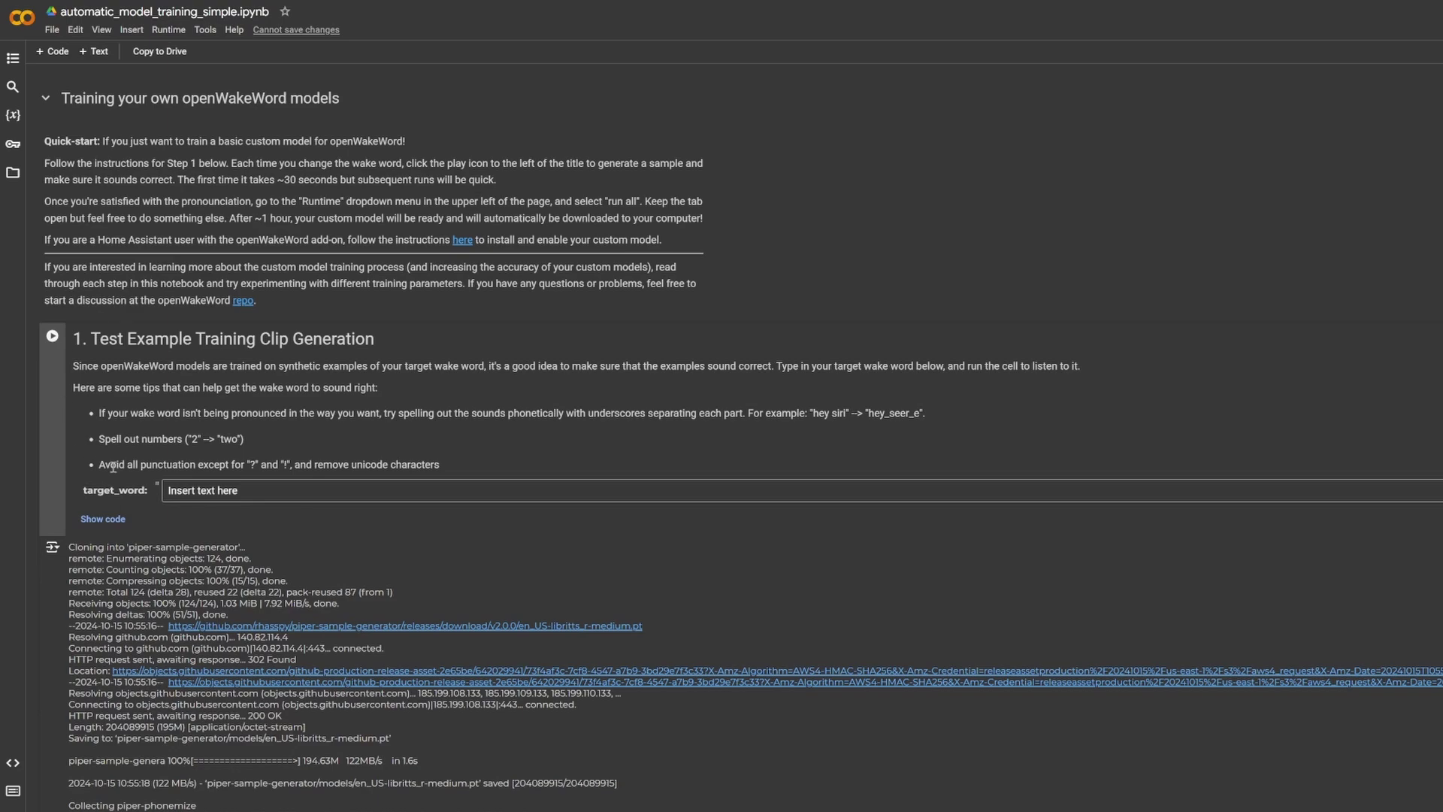
Step: Set target_word to 'hey luxeia' and run the section 1 test cell to generate a sample clip
click(239, 495)
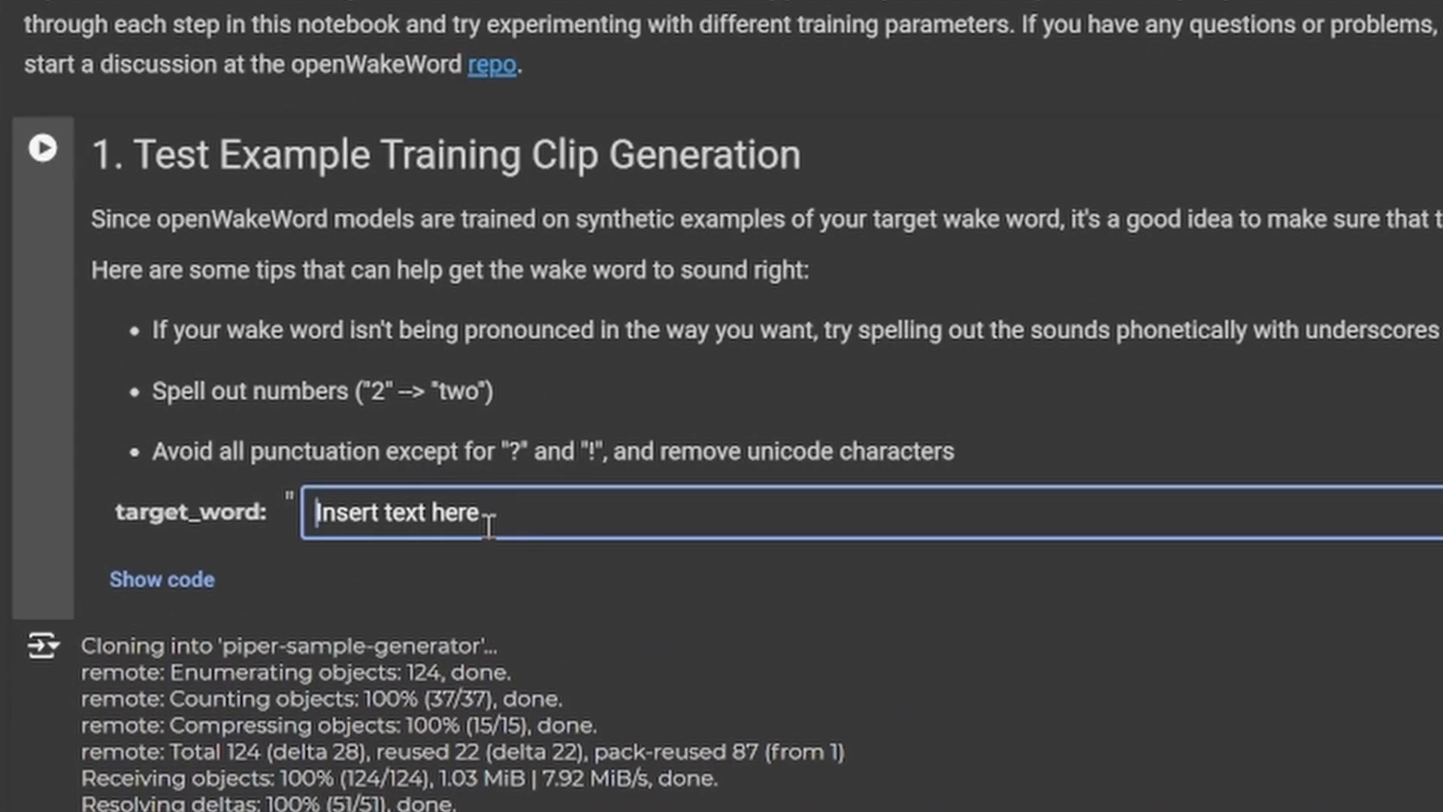
text(hey luxeia)
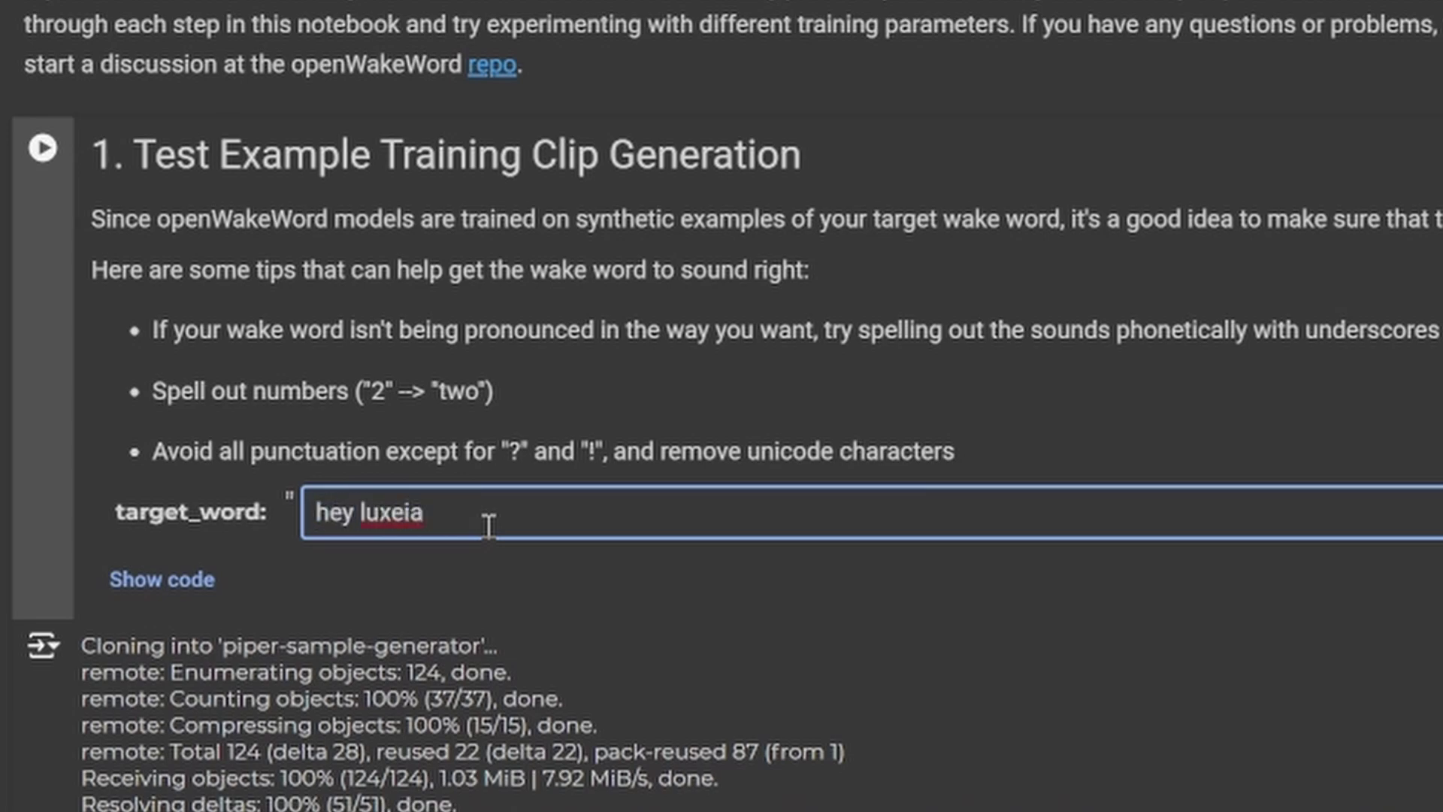
click(43, 149)
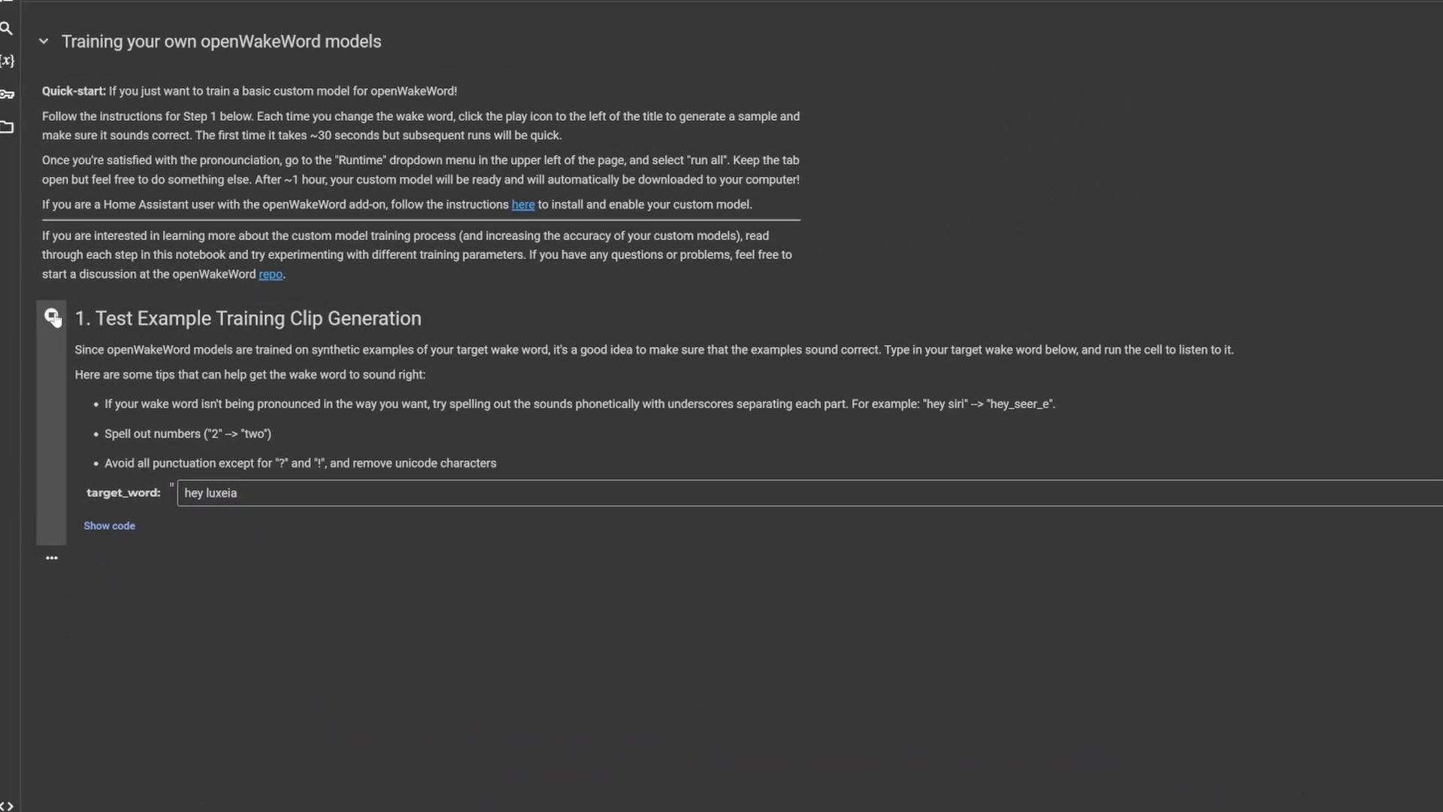
scroll(220, 349, down, 5)
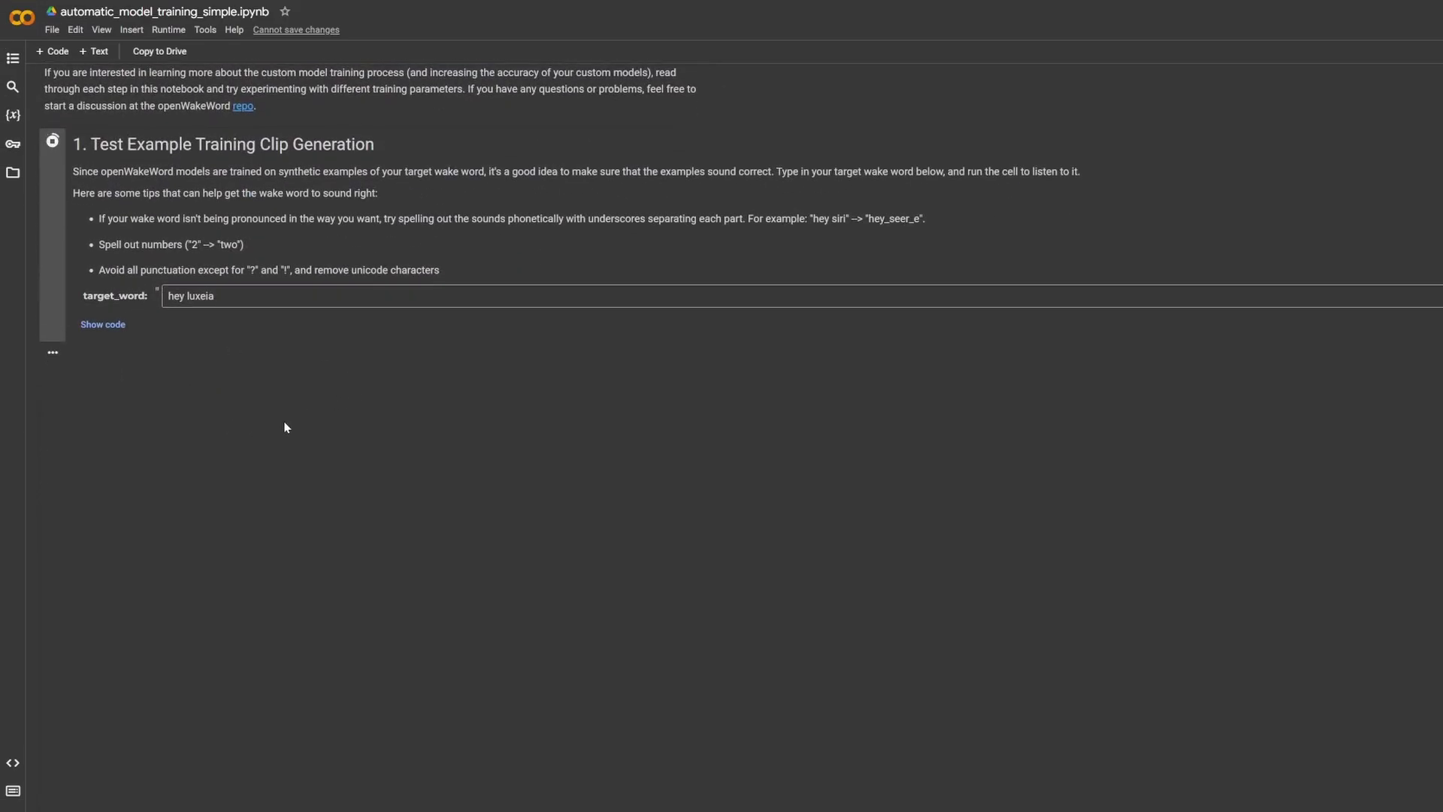
scroll(303, 398, up, 1)
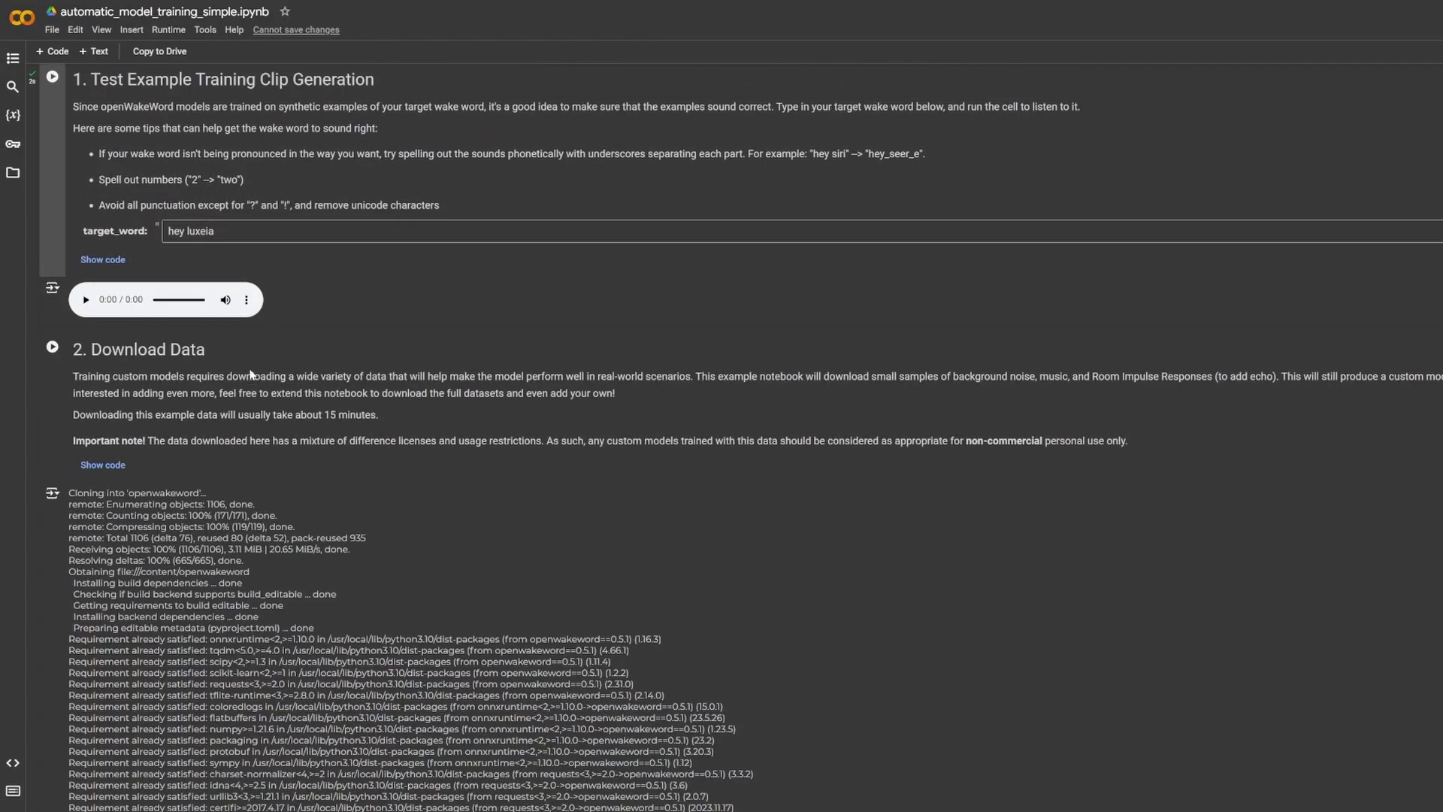
Step: Play the 'hey luxeia' sample, then correct the target word's spelling to 'hey luxia'
click(85, 301)
scroll(225, 361, up, 2)
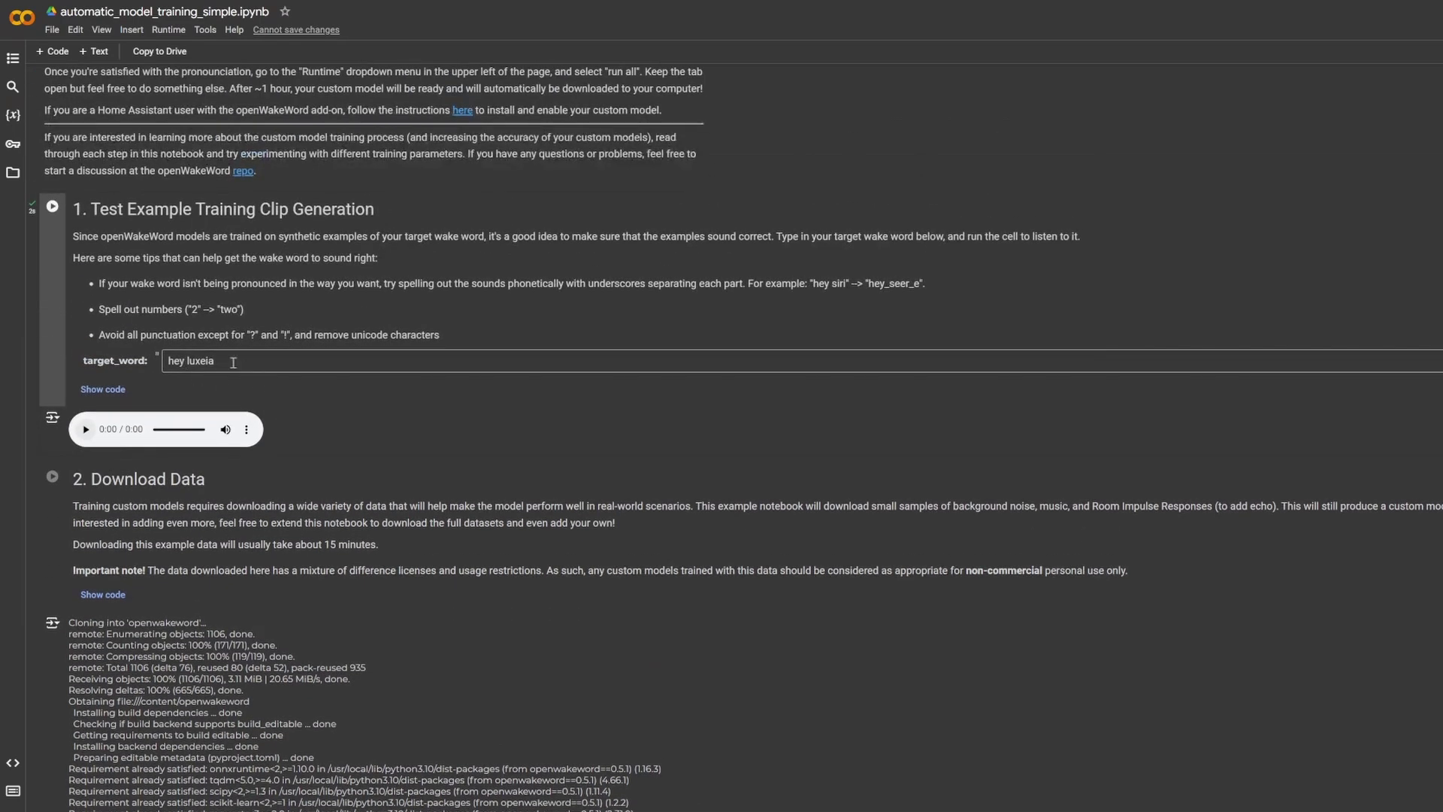
click(207, 362)
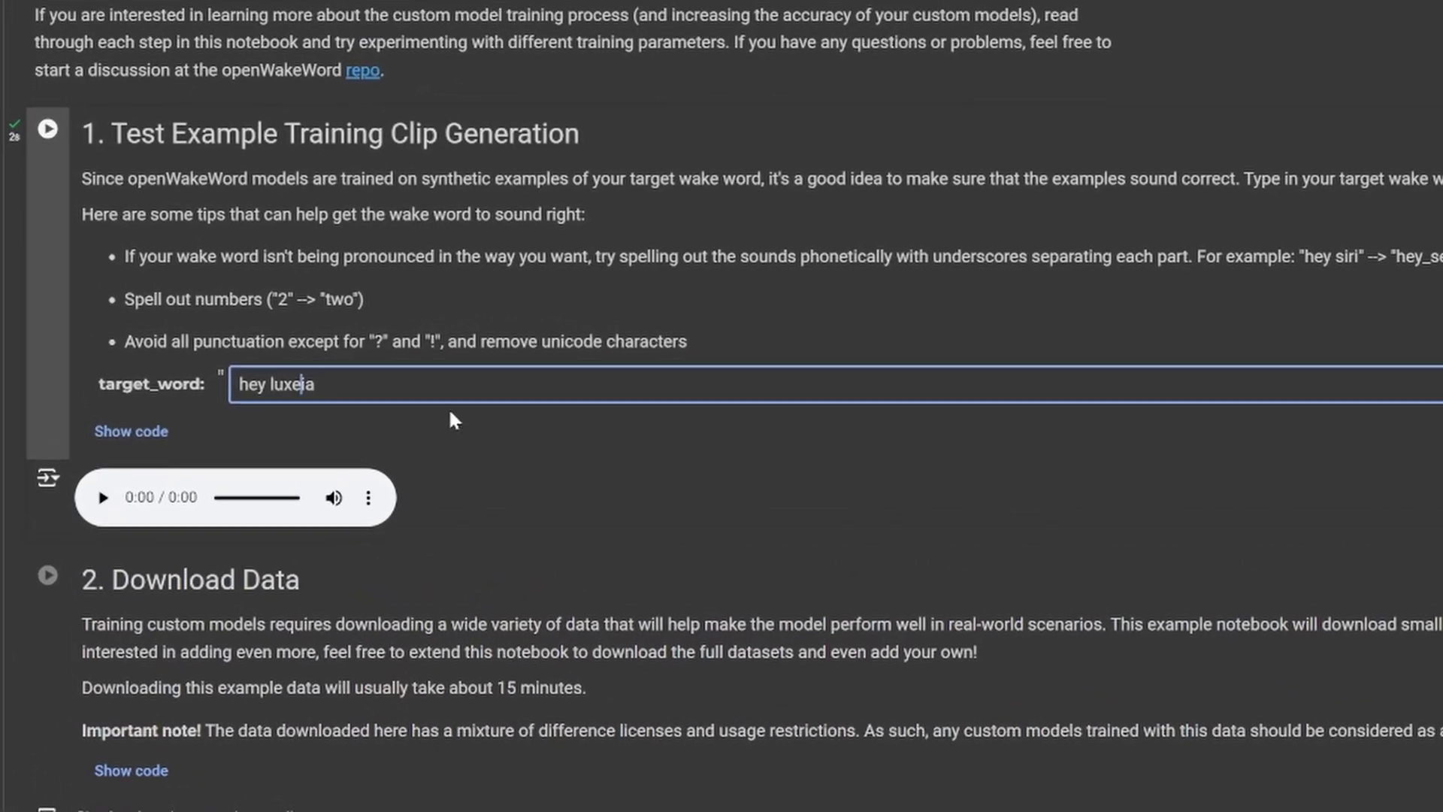
key(BackSpace)
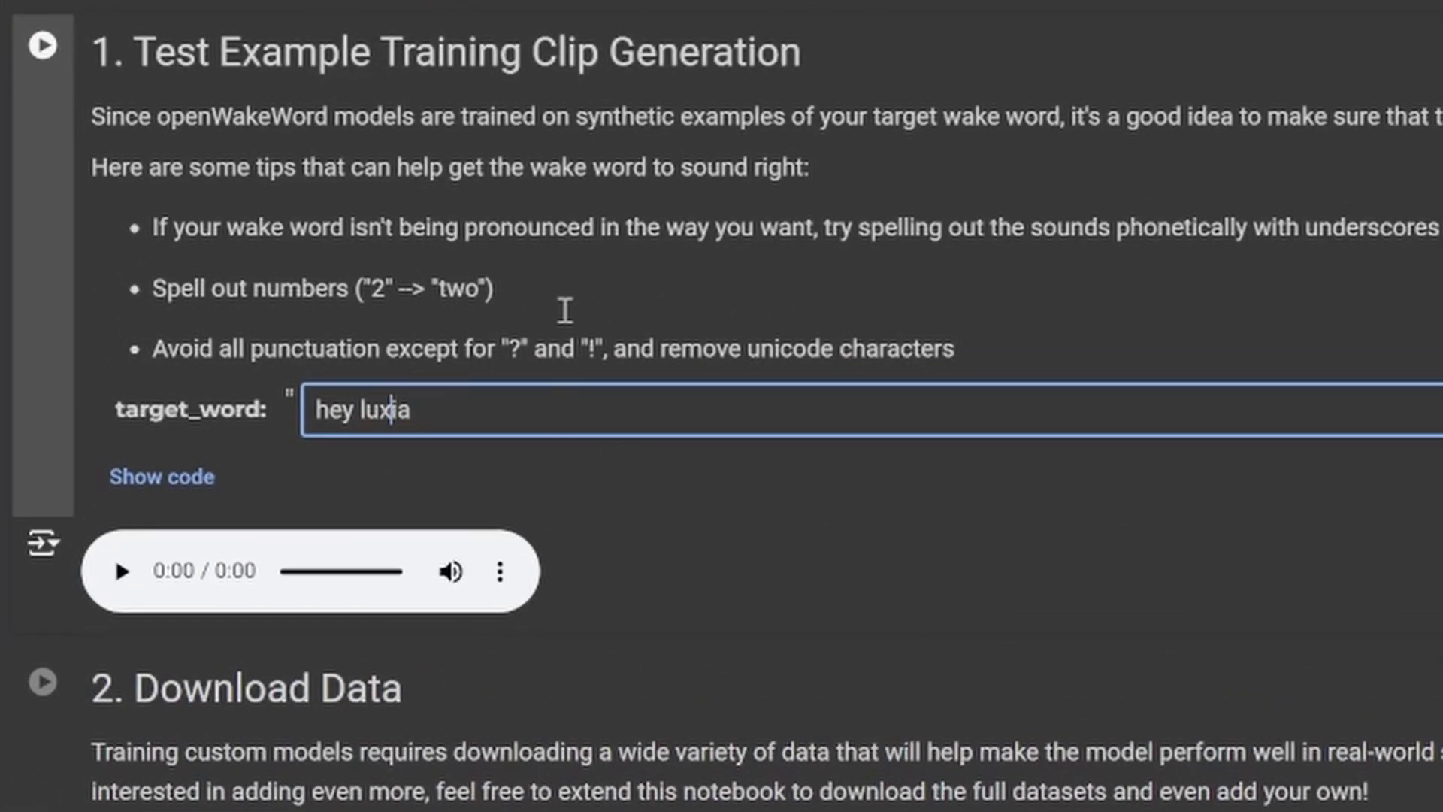
click(606, 323)
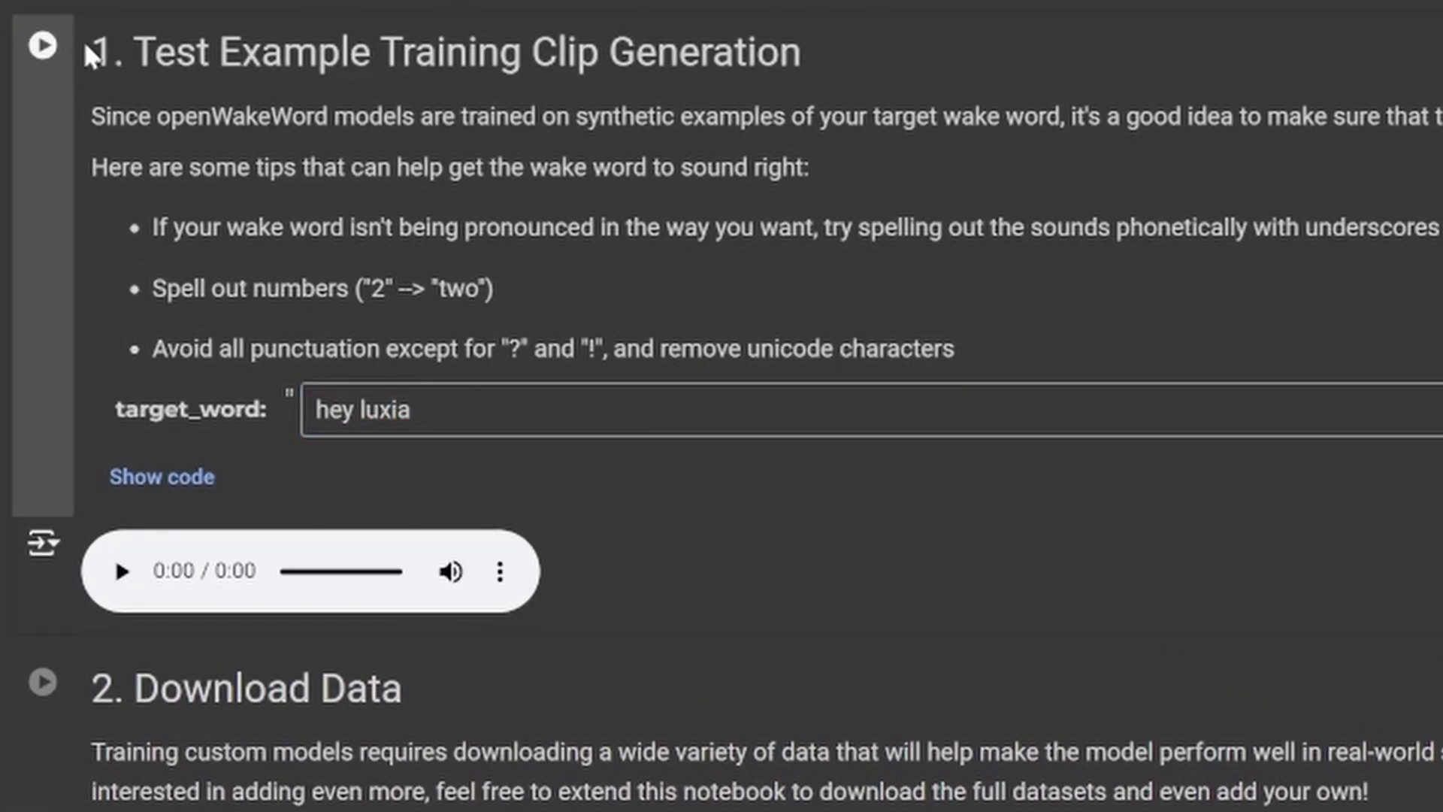
Step: Regenerate and play the sample clip for 'hey luxia', then check the wake word text
click(44, 46)
click(123, 571)
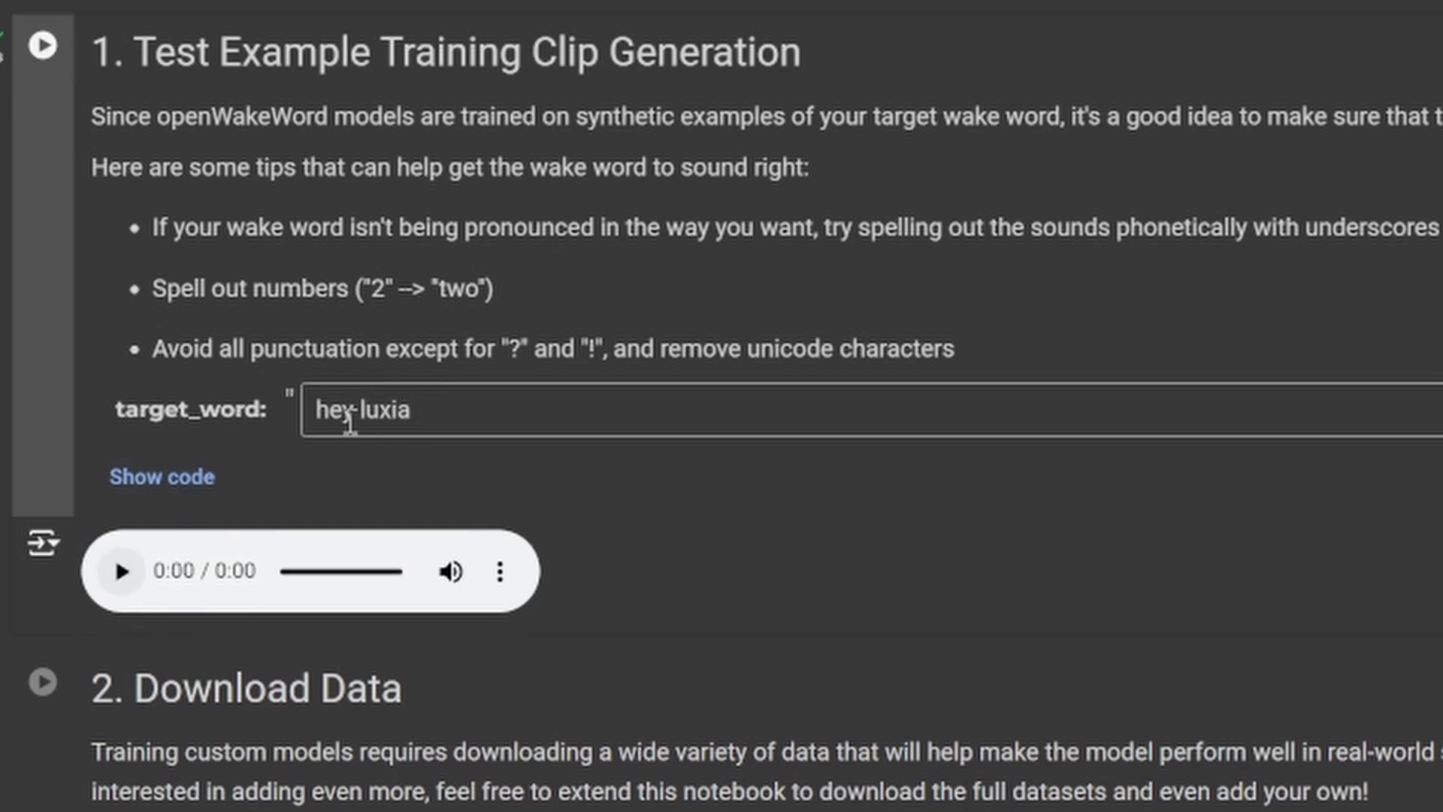
double_click(412, 414)
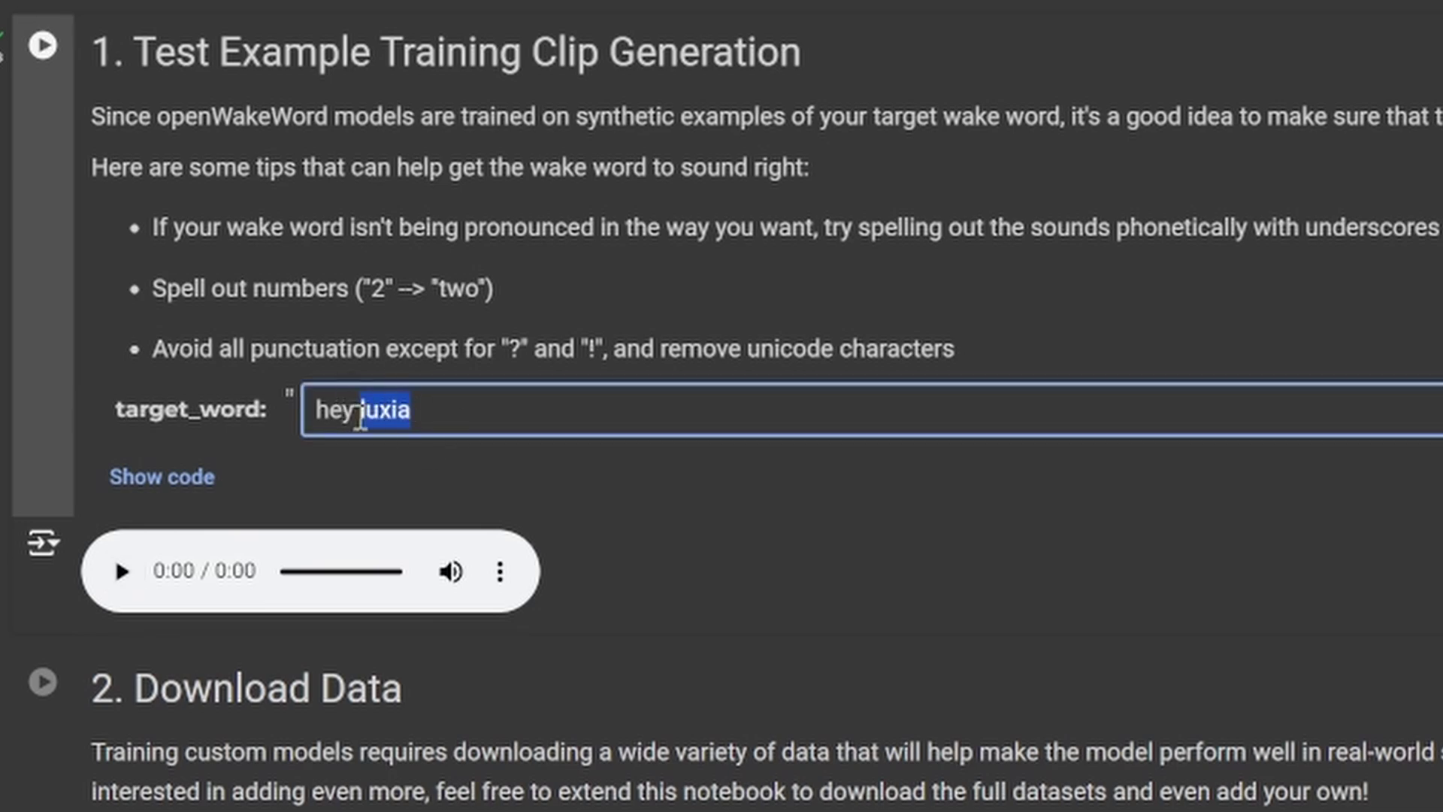
click(392, 409)
click(406, 409)
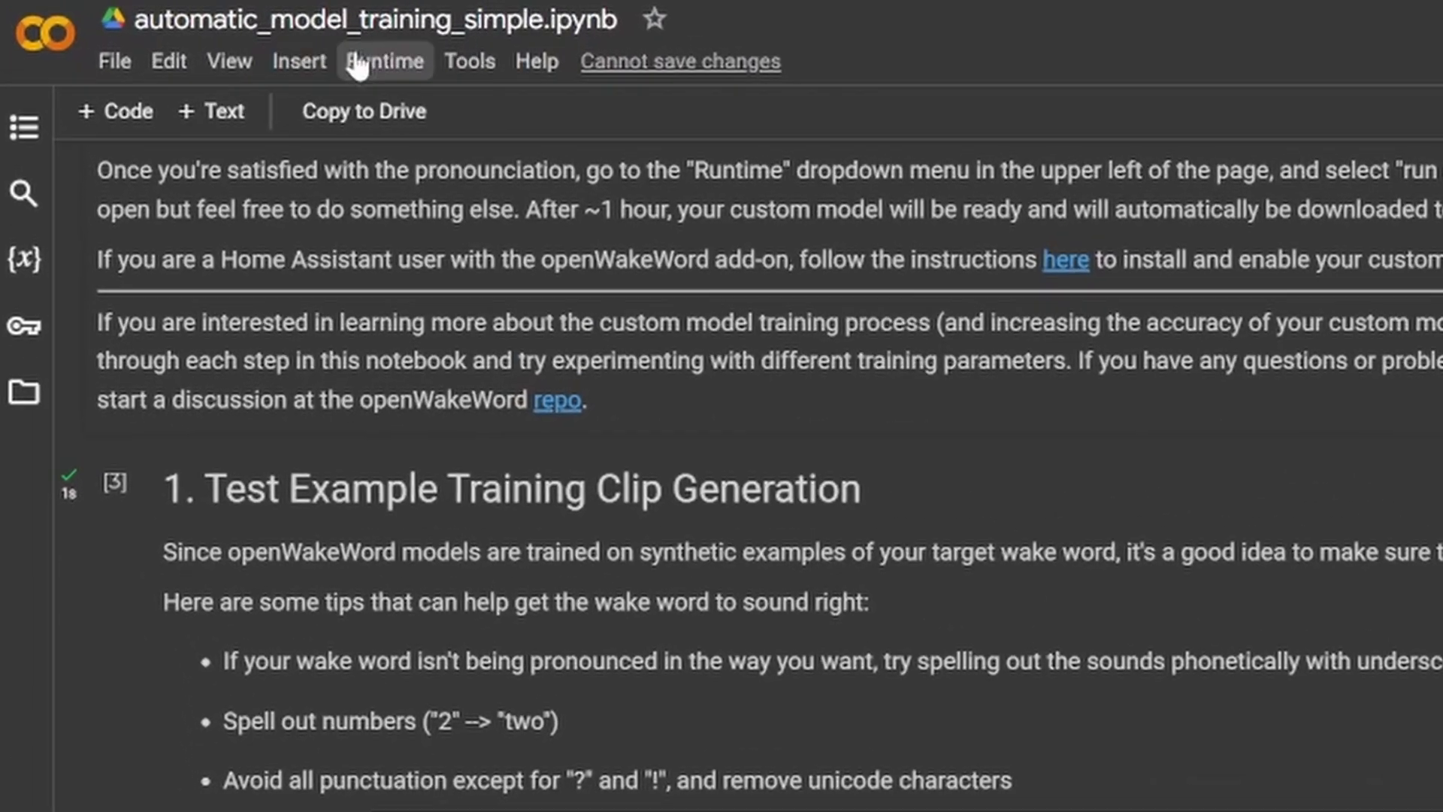
Step: Choose Runtime > Run all to execute every notebook cell for the hey luxia model
click(170, 30)
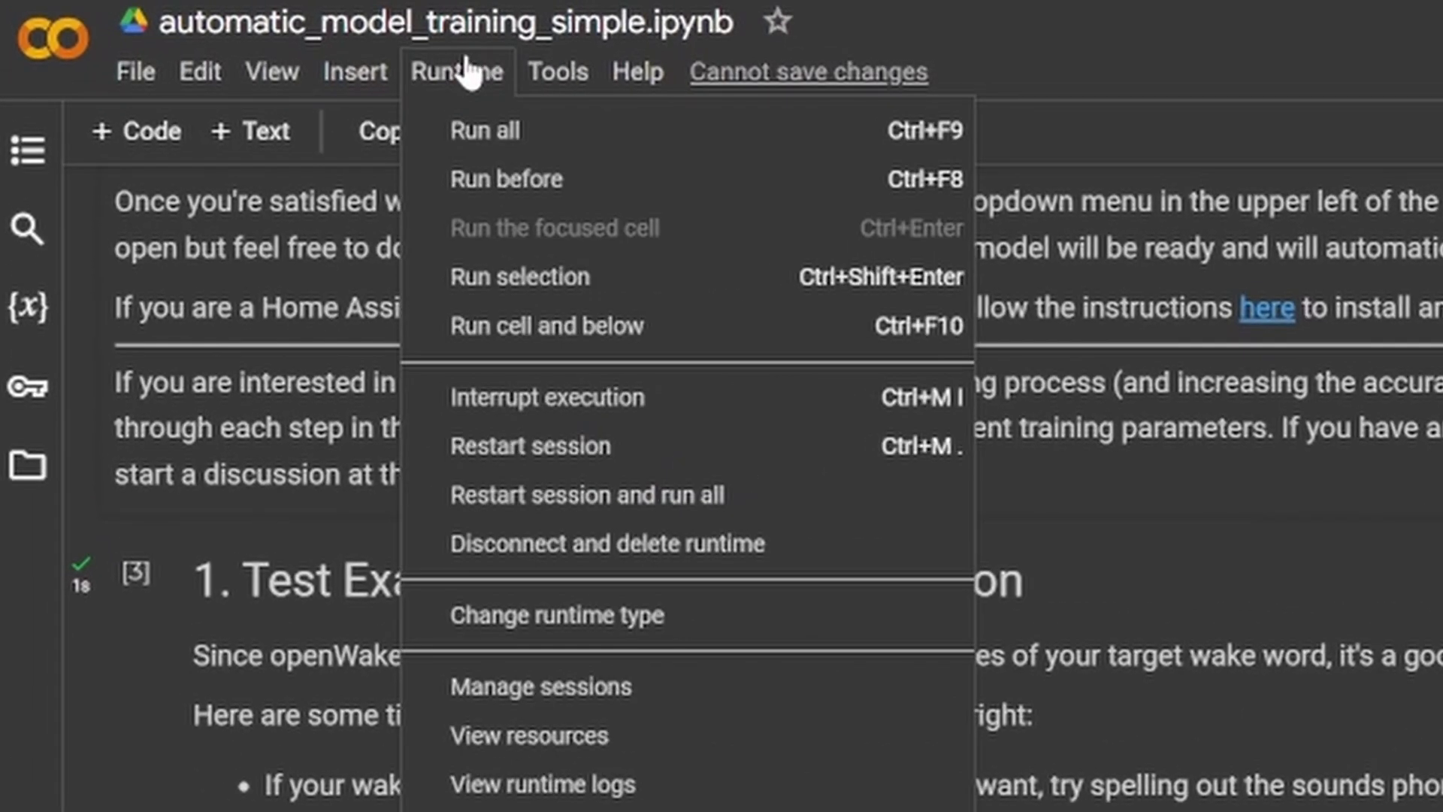
click(553, 133)
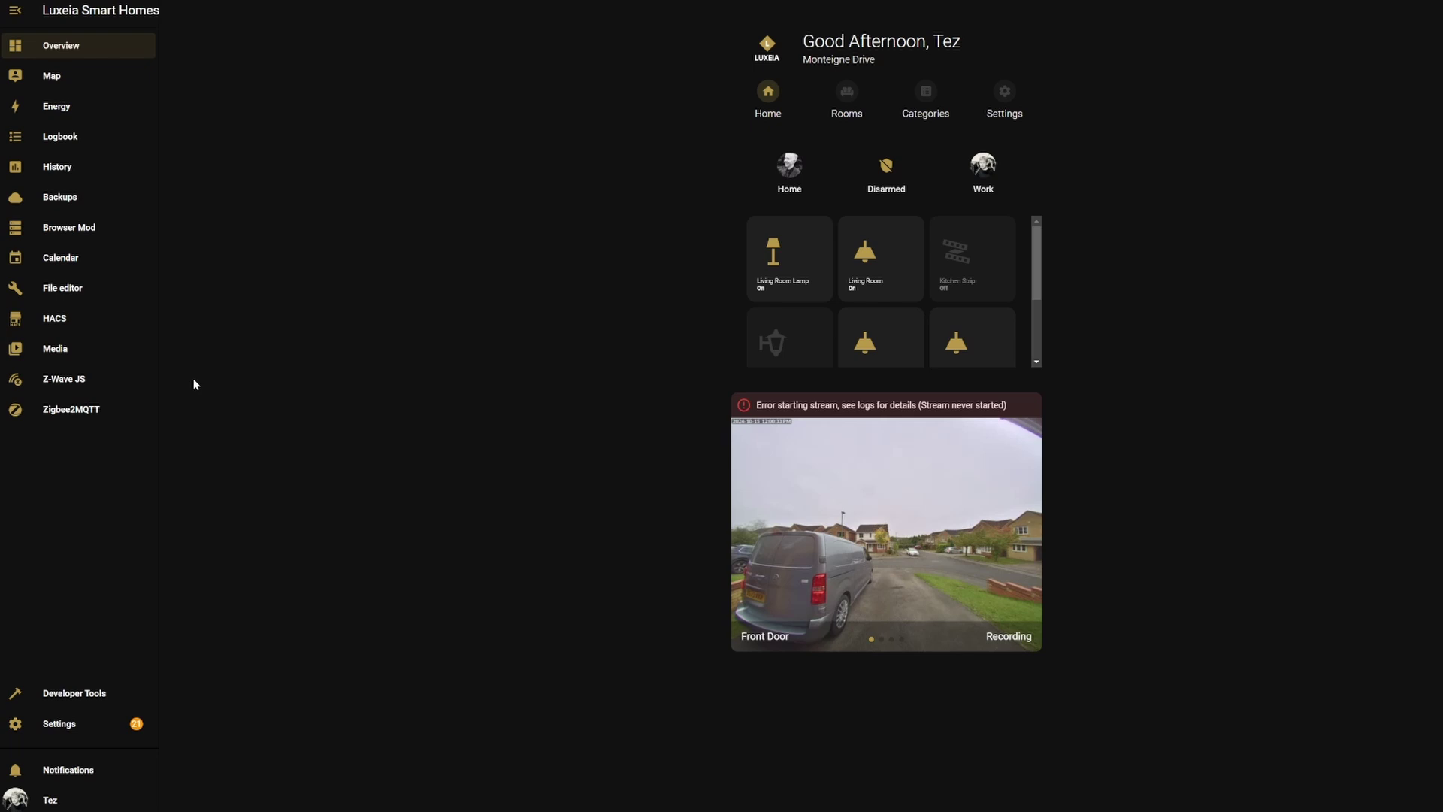
Step: Go to the Add-on Store via Settings > Add-ons
click(89, 724)
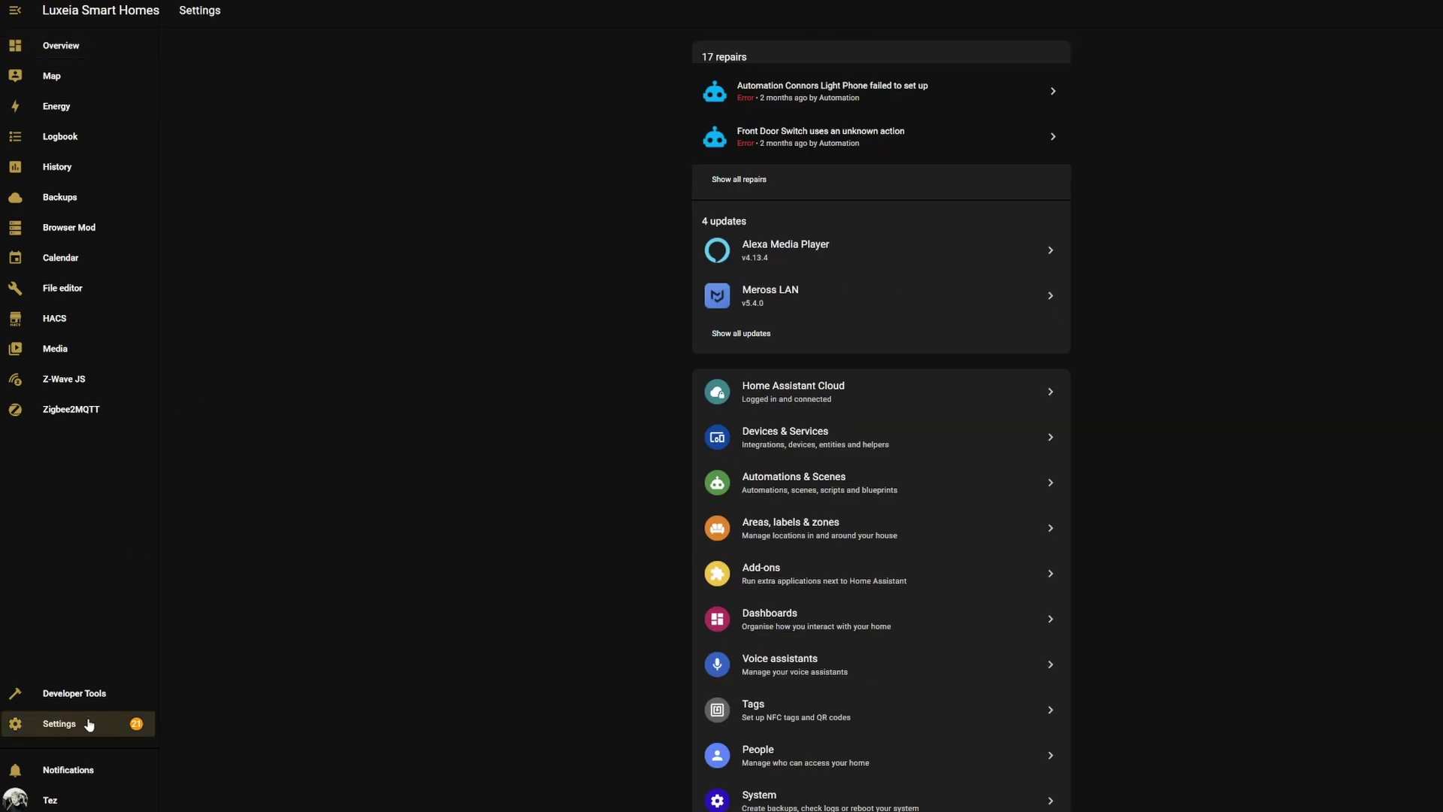
click(817, 586)
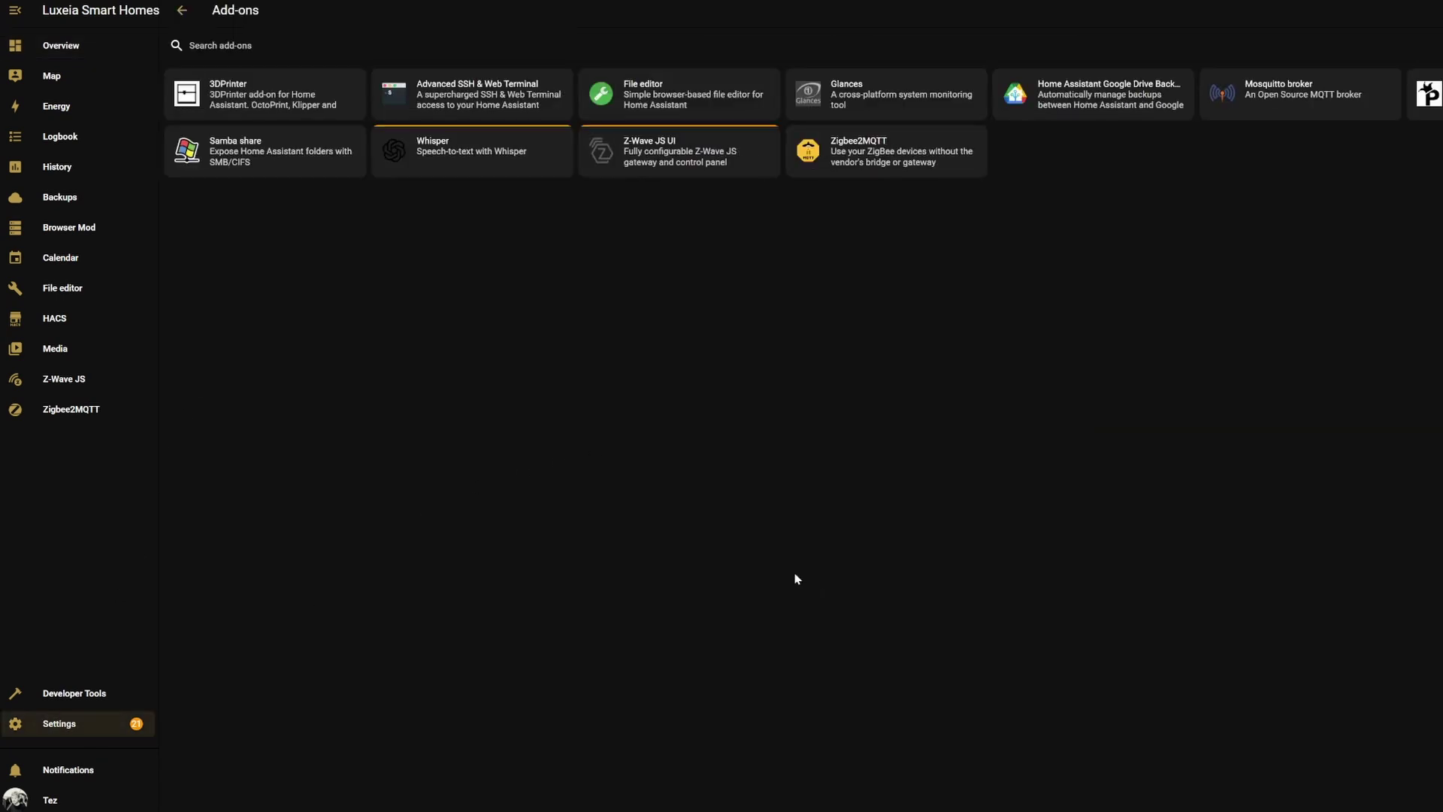
click(1383, 782)
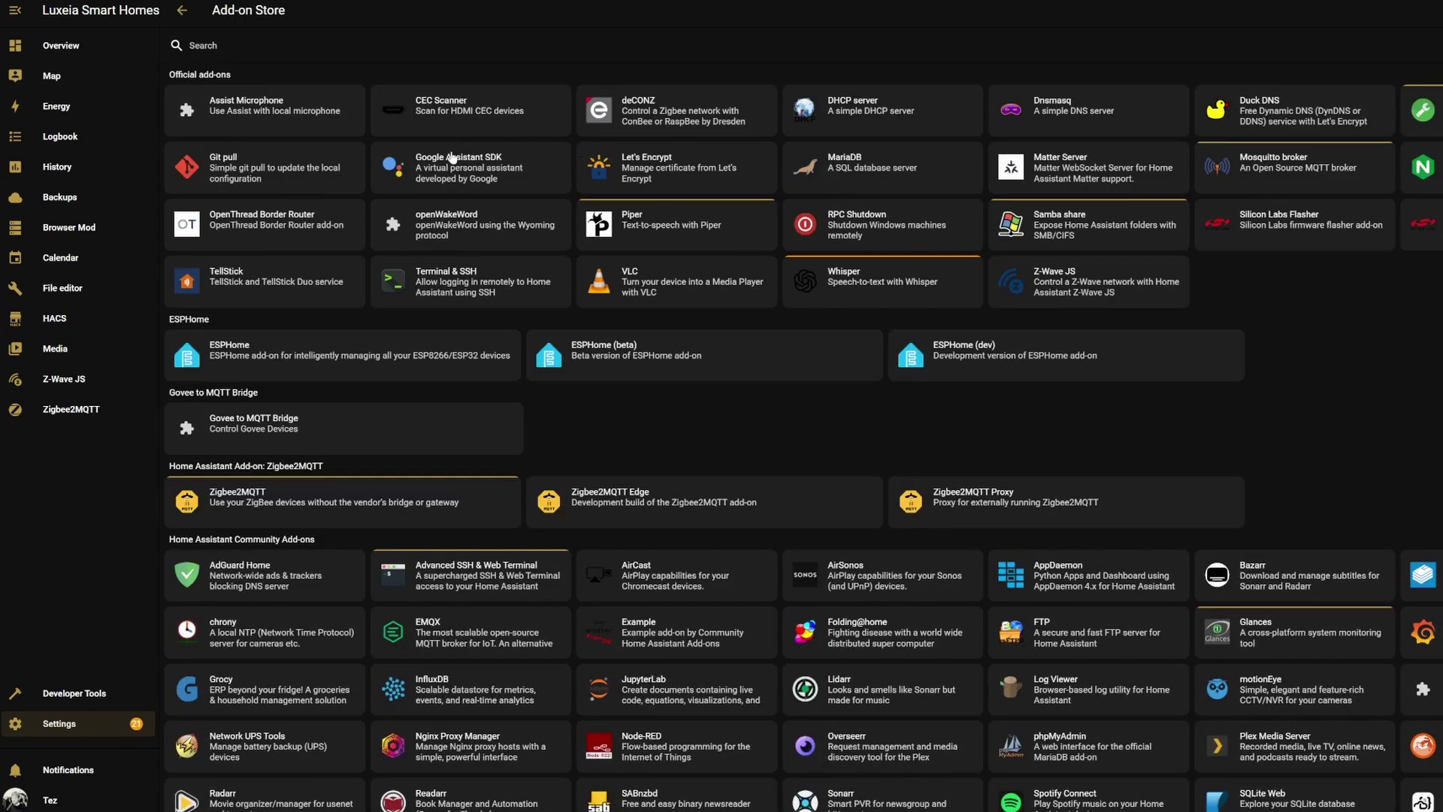
Step: Install the openWakeWord add-on with Watchdog enabled, then return to the store listing
click(467, 229)
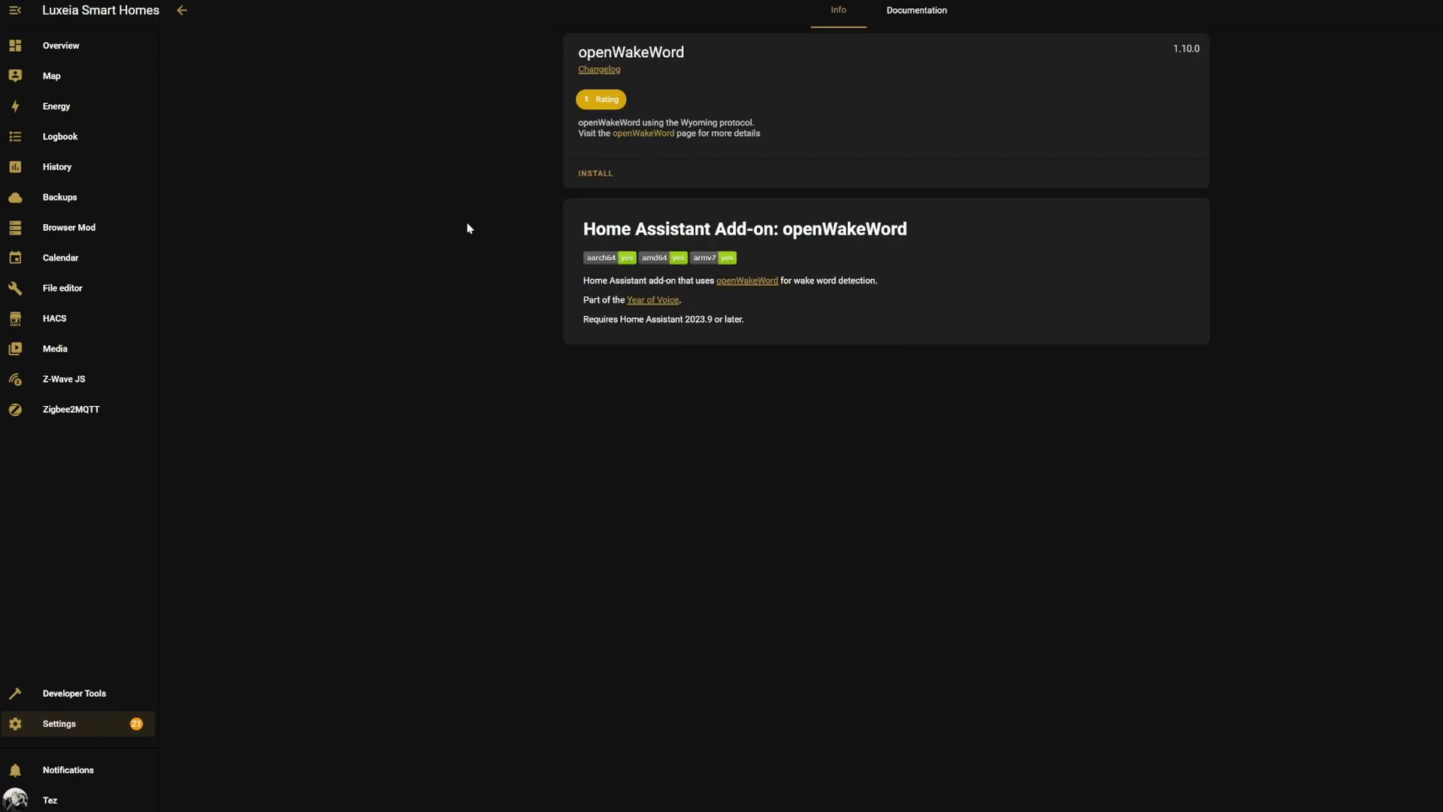
click(595, 173)
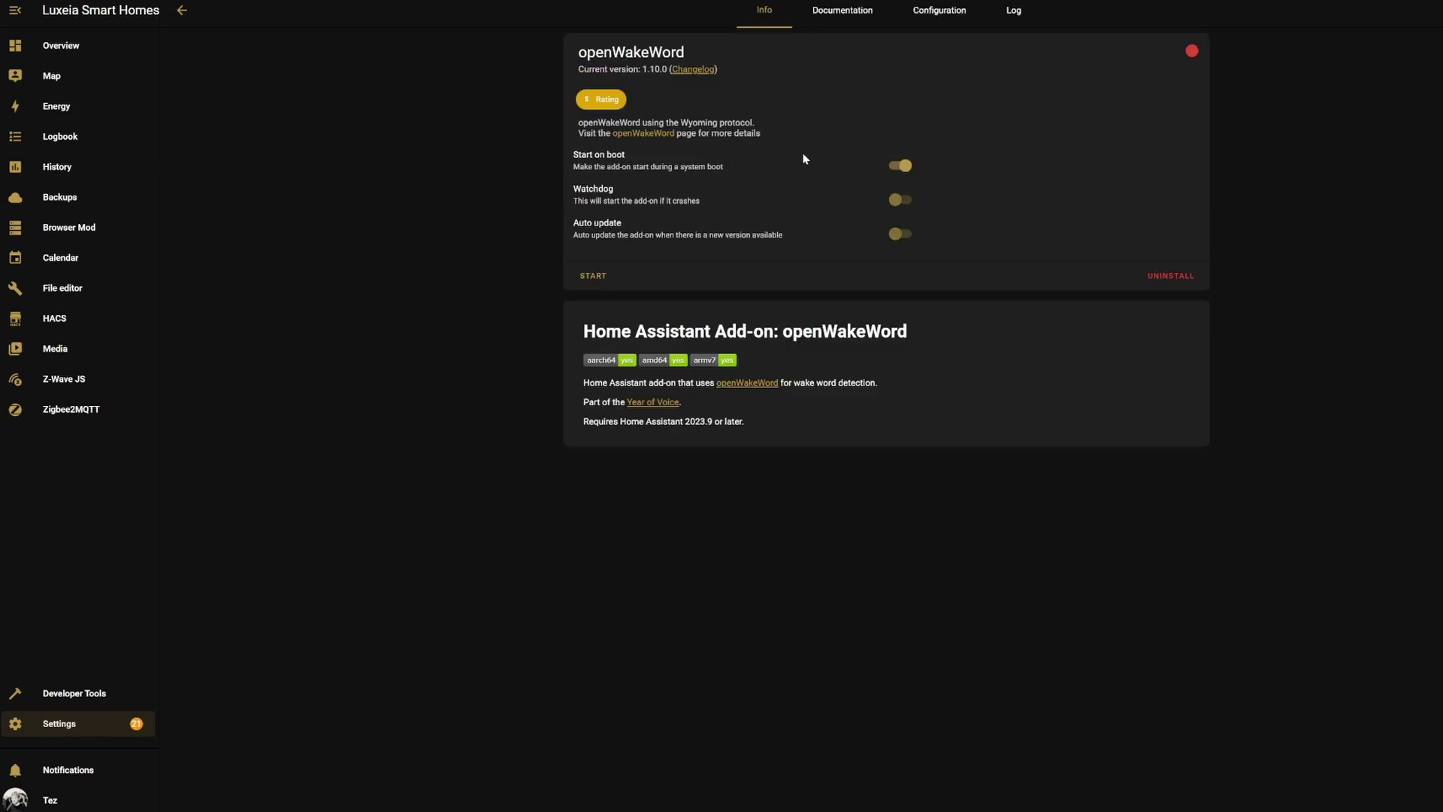
click(898, 199)
click(181, 9)
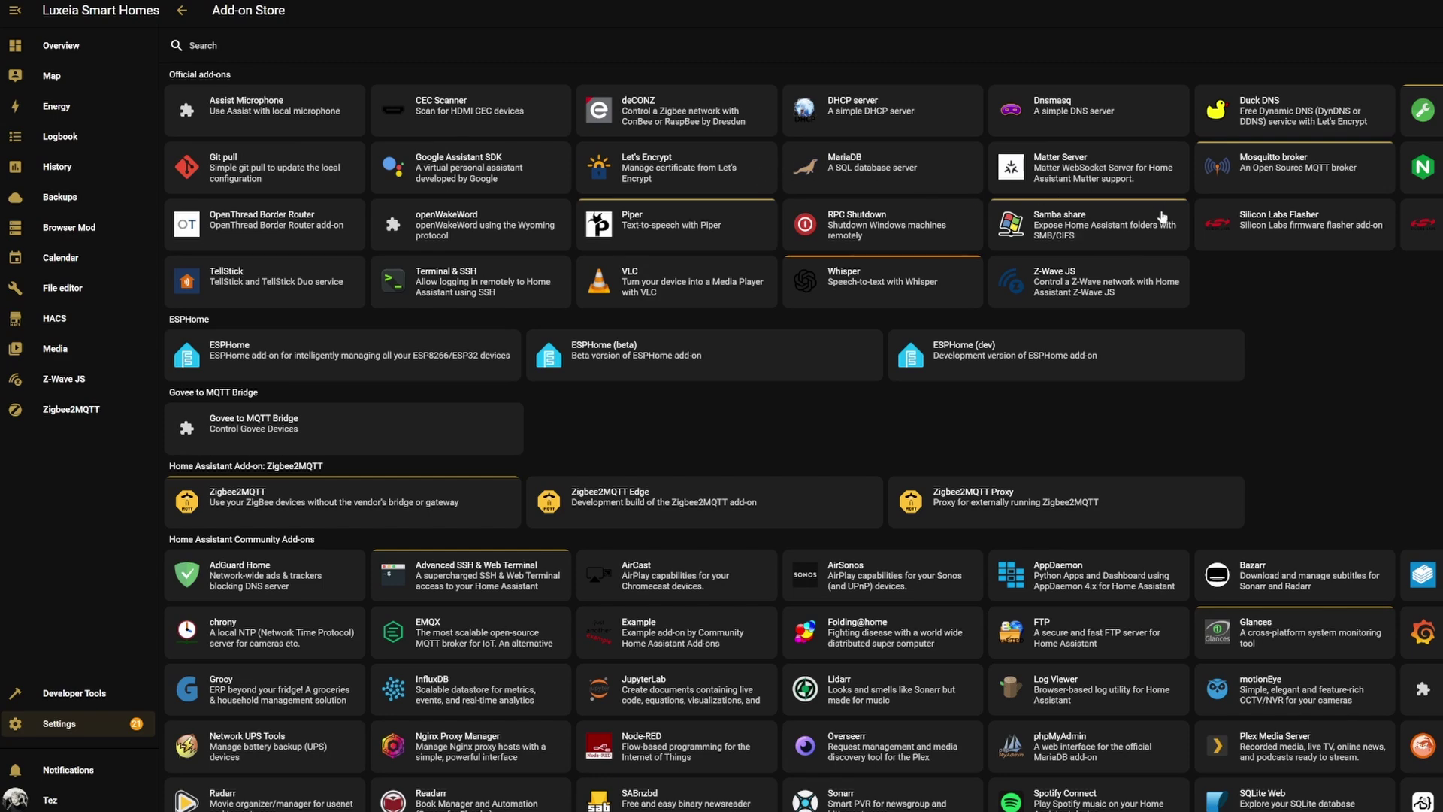
Step: Review the Samba share add-on's Documentation and Configuration tabs, then go back to its Info tab
click(1097, 219)
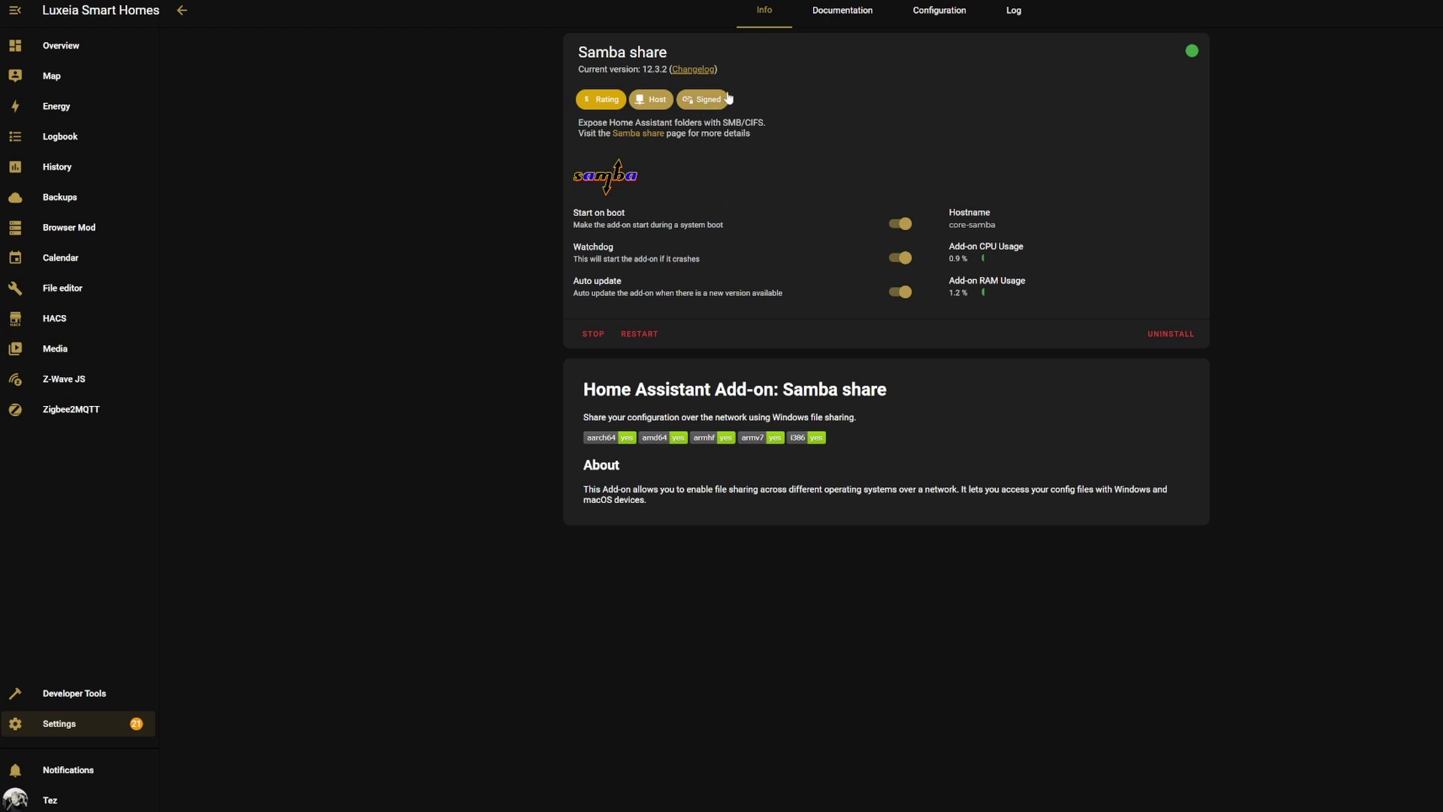
click(855, 19)
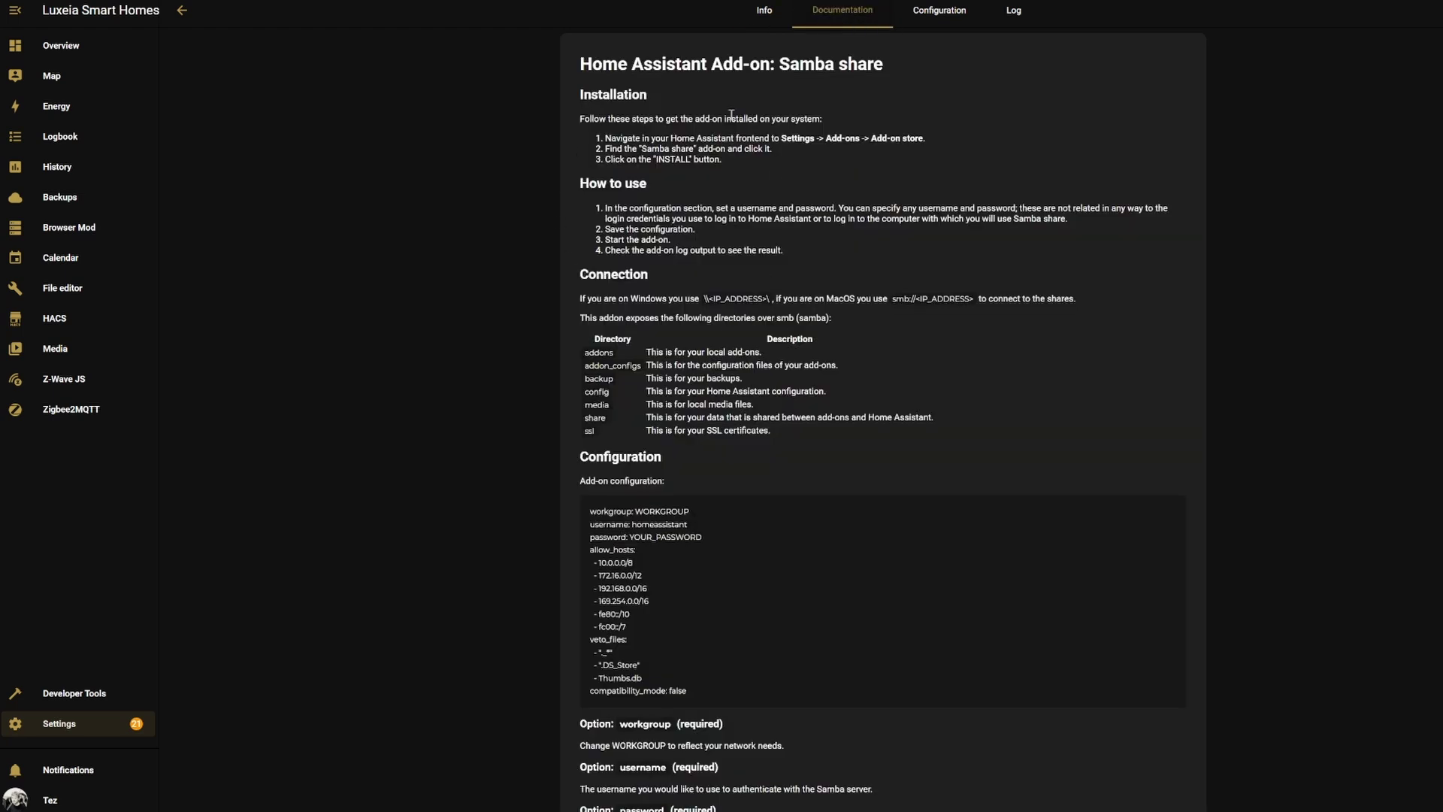
click(943, 23)
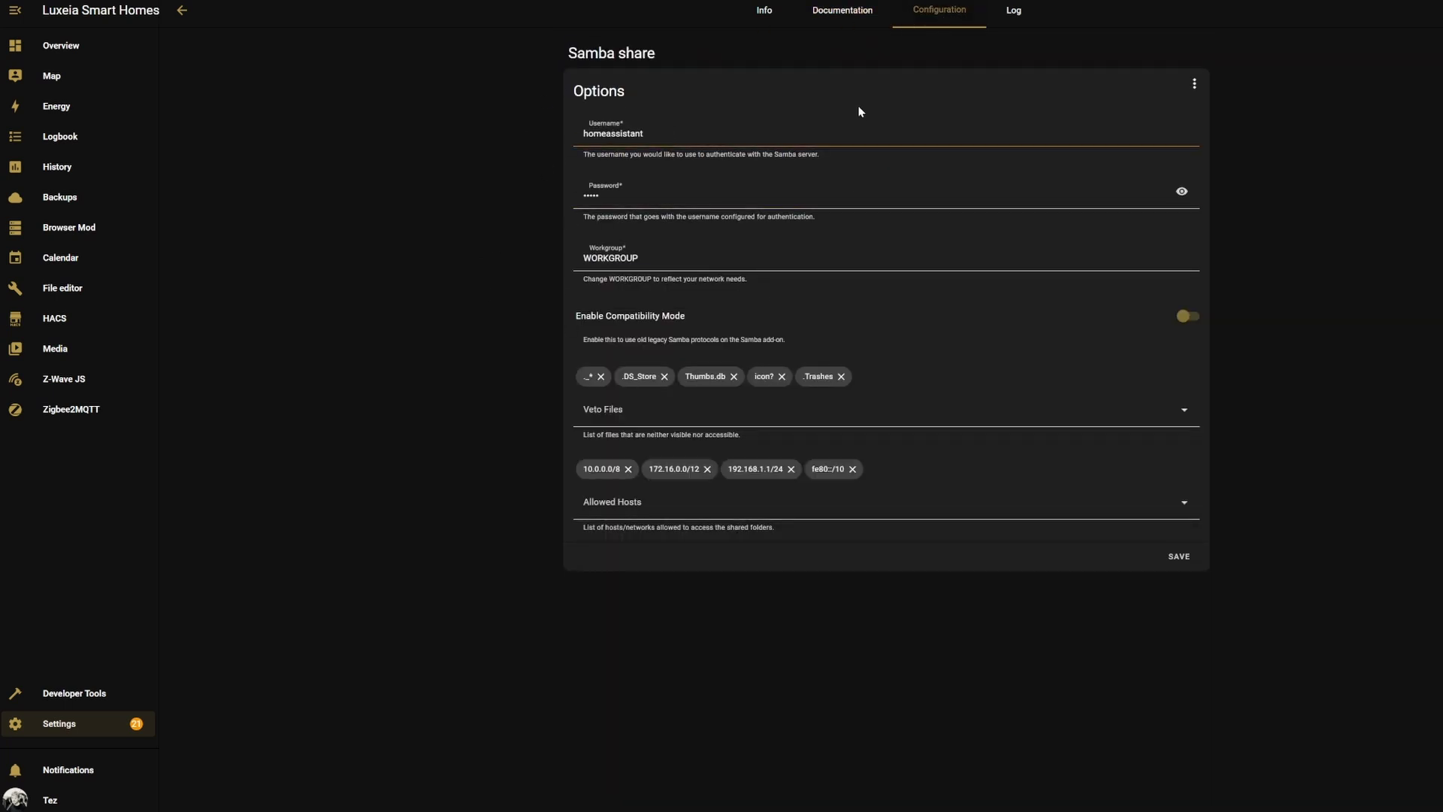
click(765, 23)
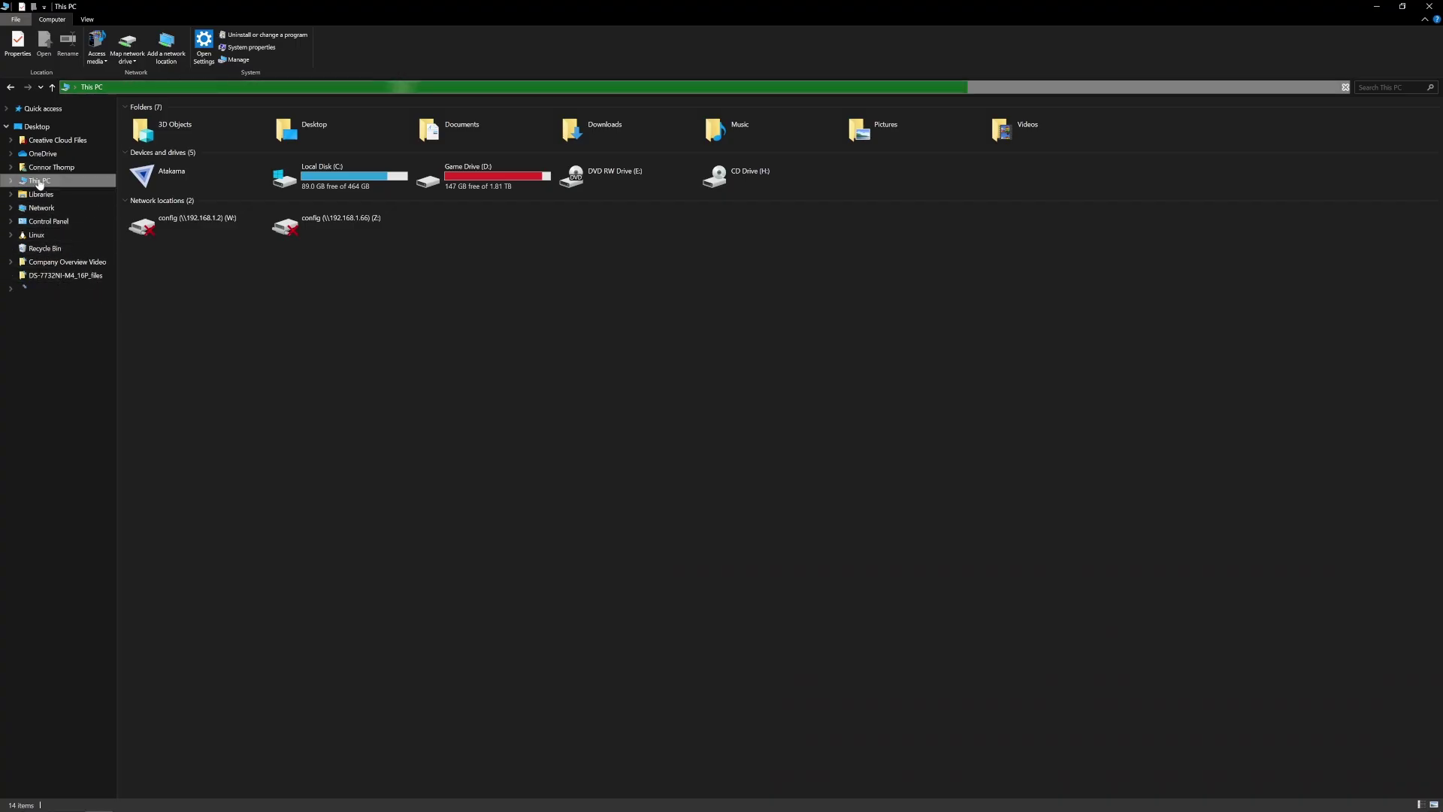
Step: Start mapping drive Y: to the network folder \\192.168.1.2\share
click(127, 44)
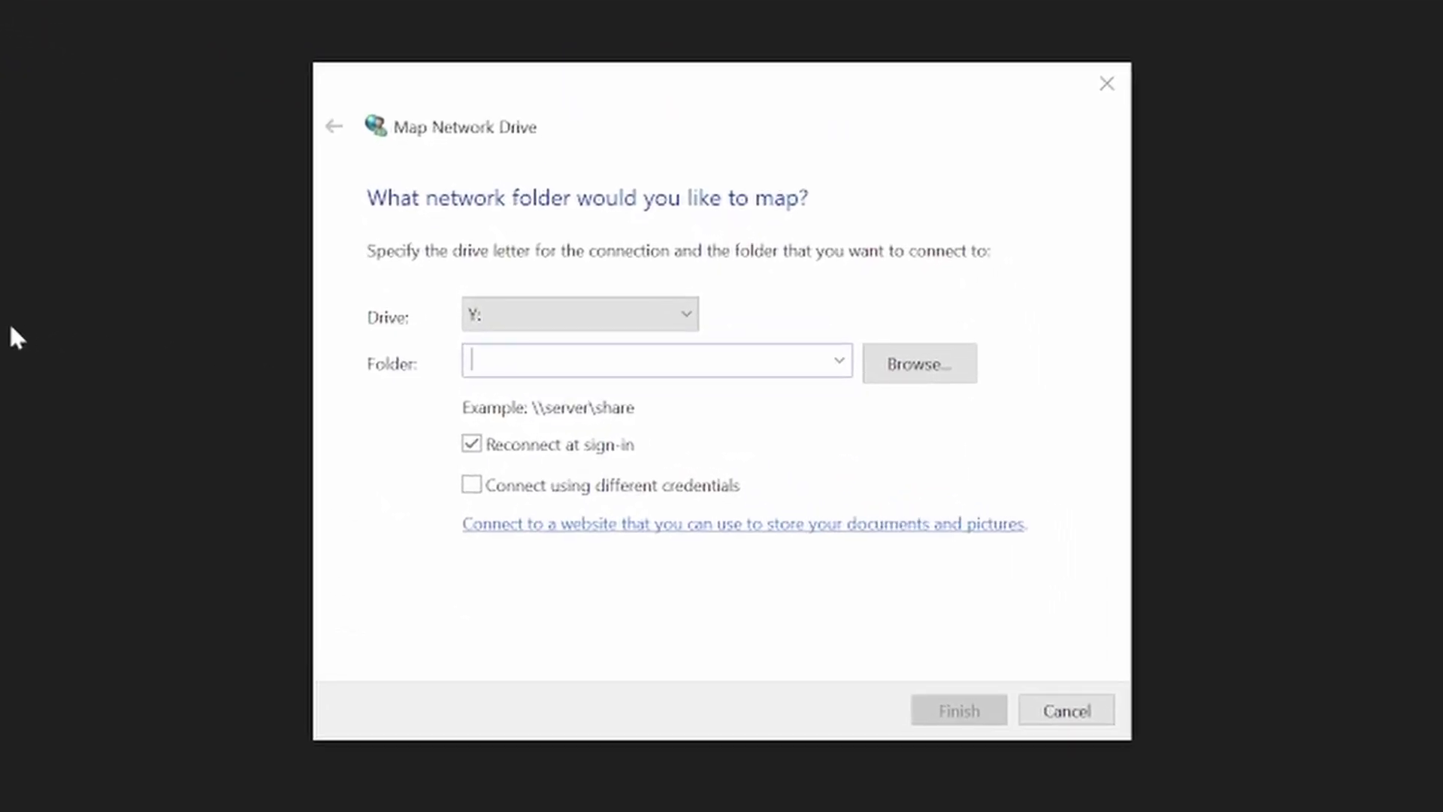
text(\\)
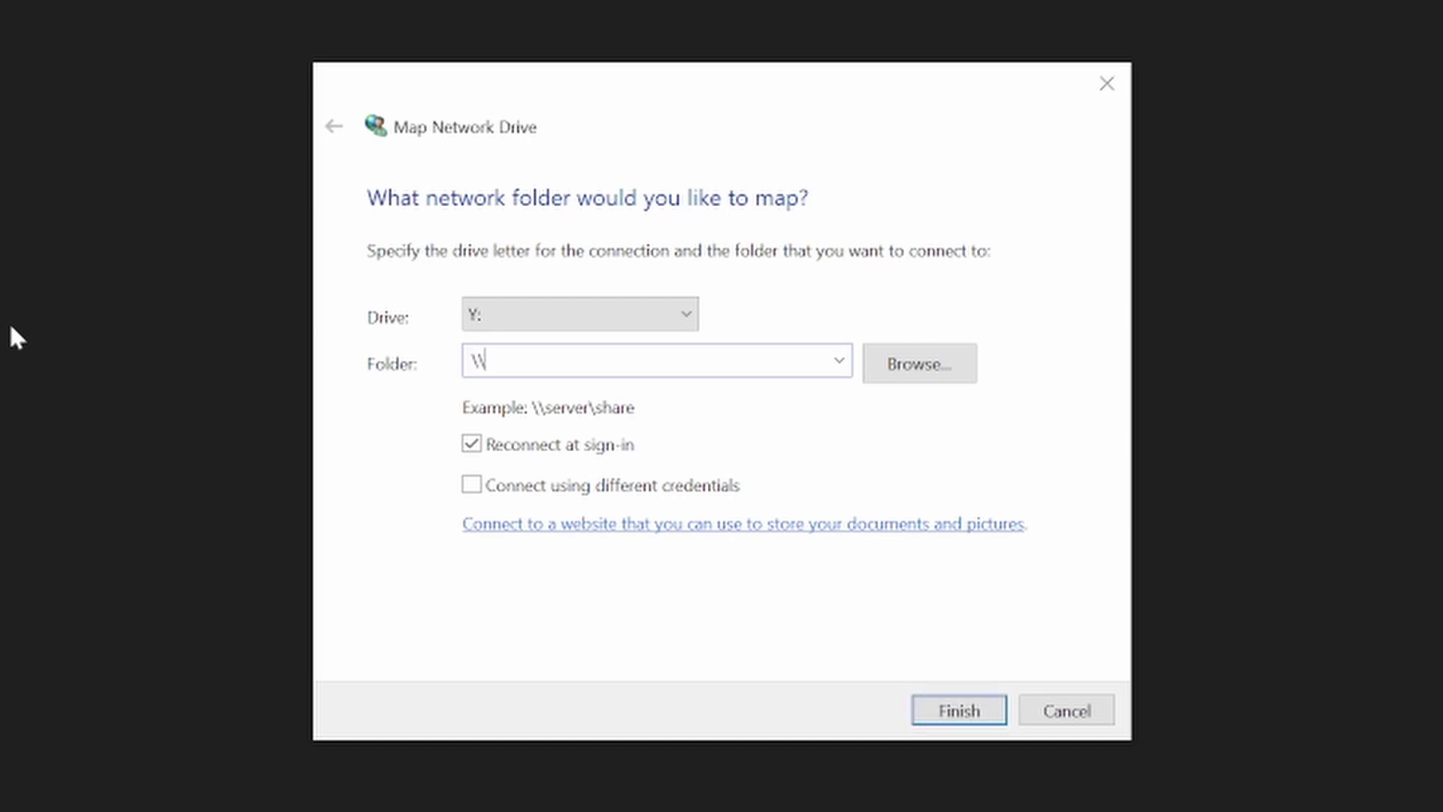
text(192.168.1.2)
text(\share)
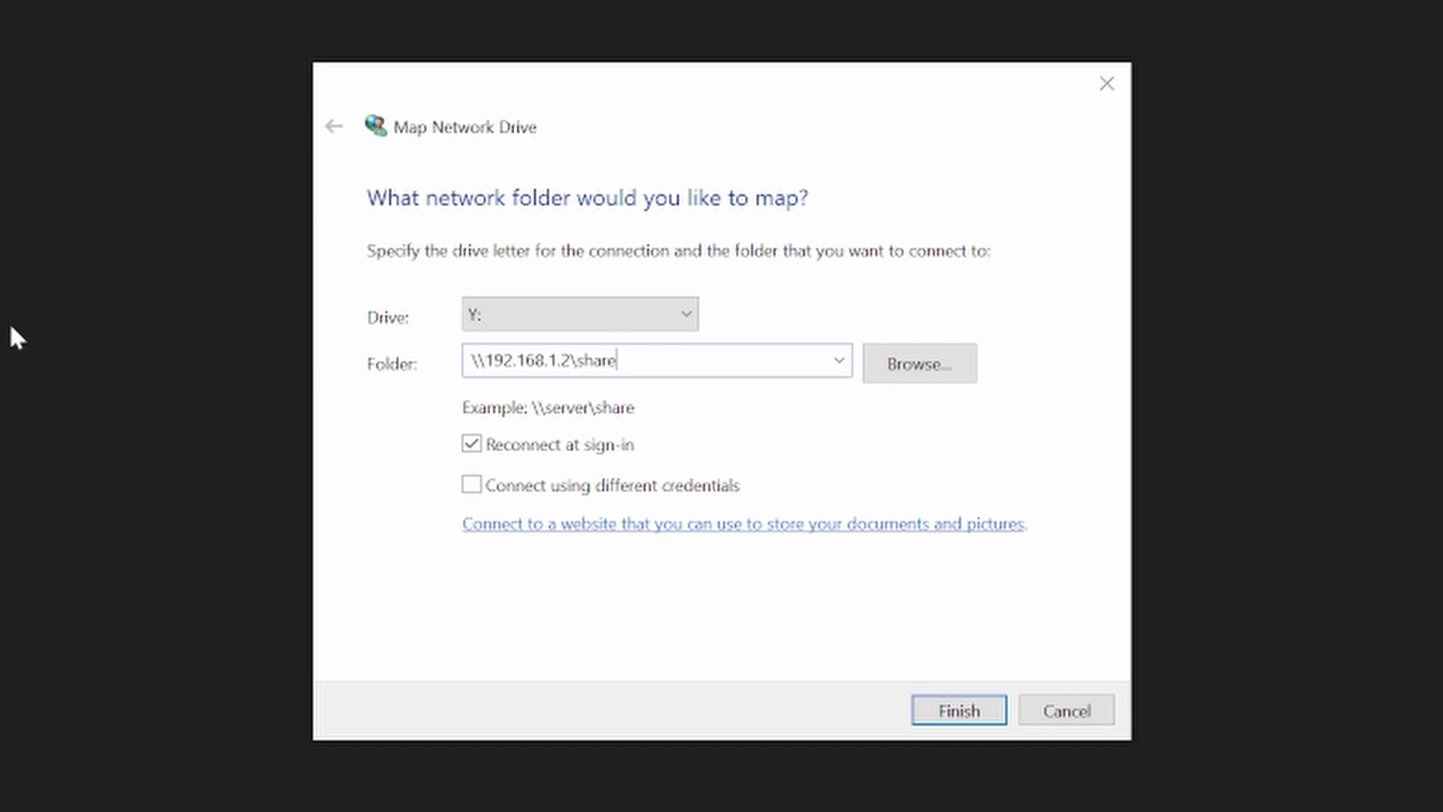
Step: Connect to \\192.168.1.2\share and move the Windows Security credentials prompt aside
key(Return)
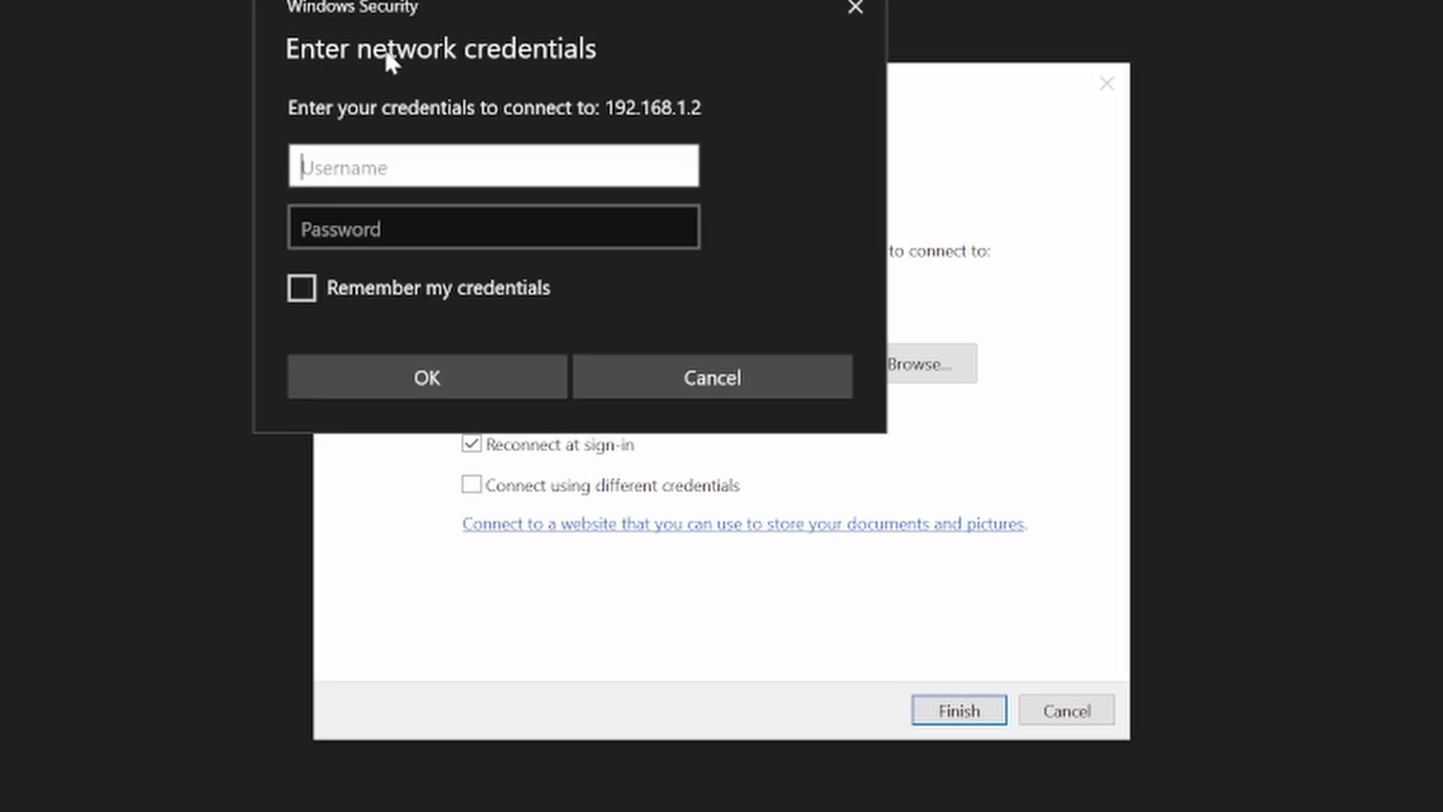
drag(395, 54, 542, 201)
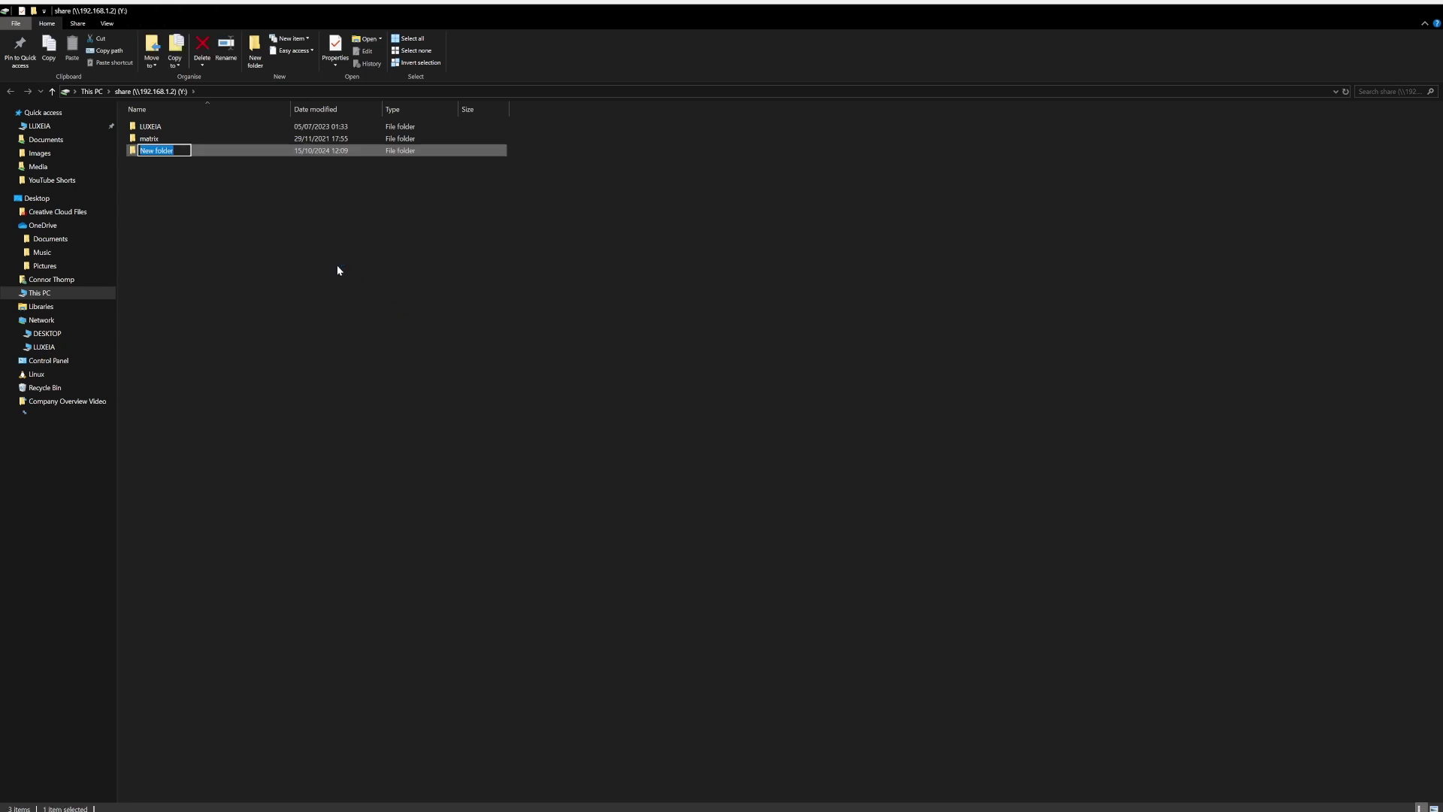
Step: Name the new folder on drive Y: 'openwakeword'
text(openwakeword)
key(Return)
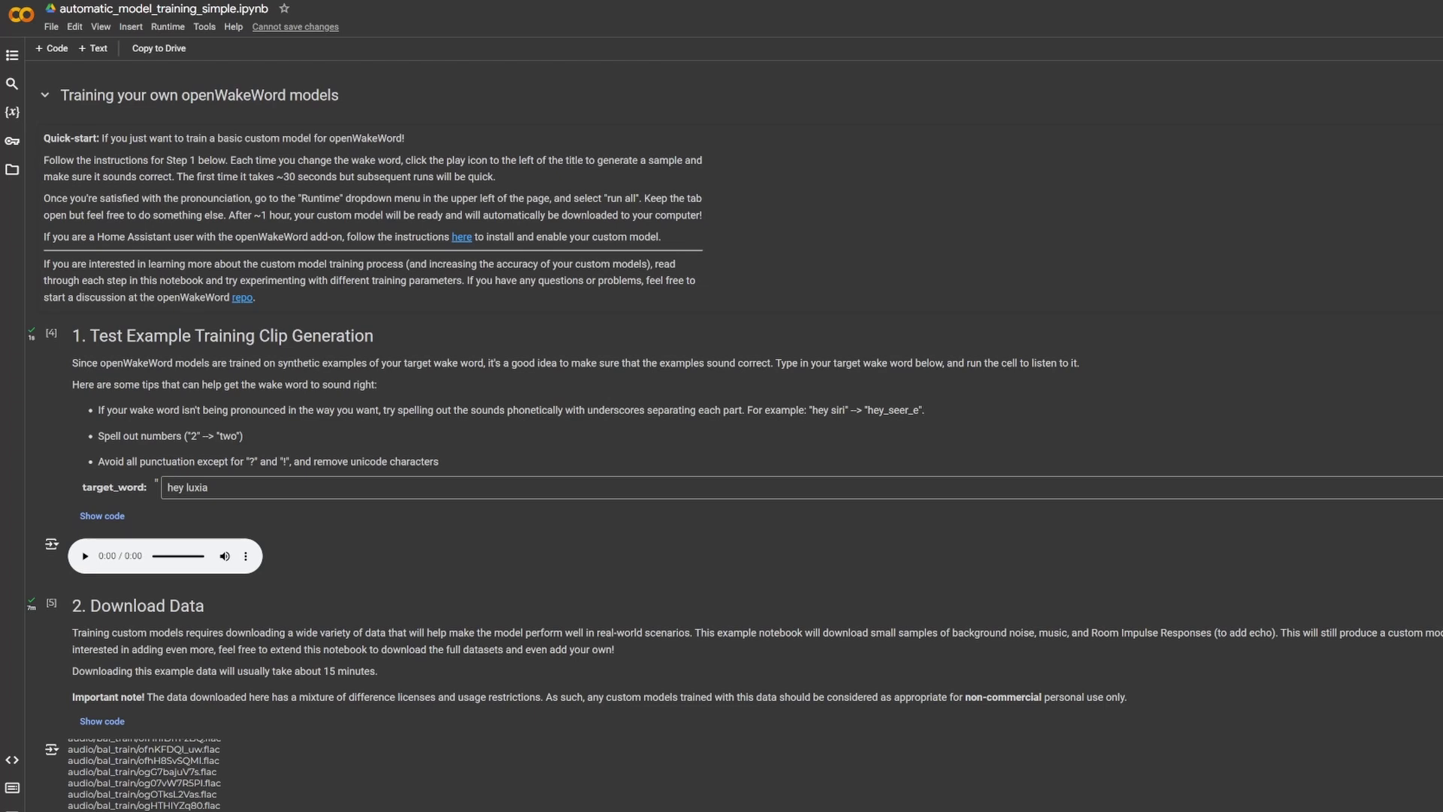
scroll(1152, 495, down, 15)
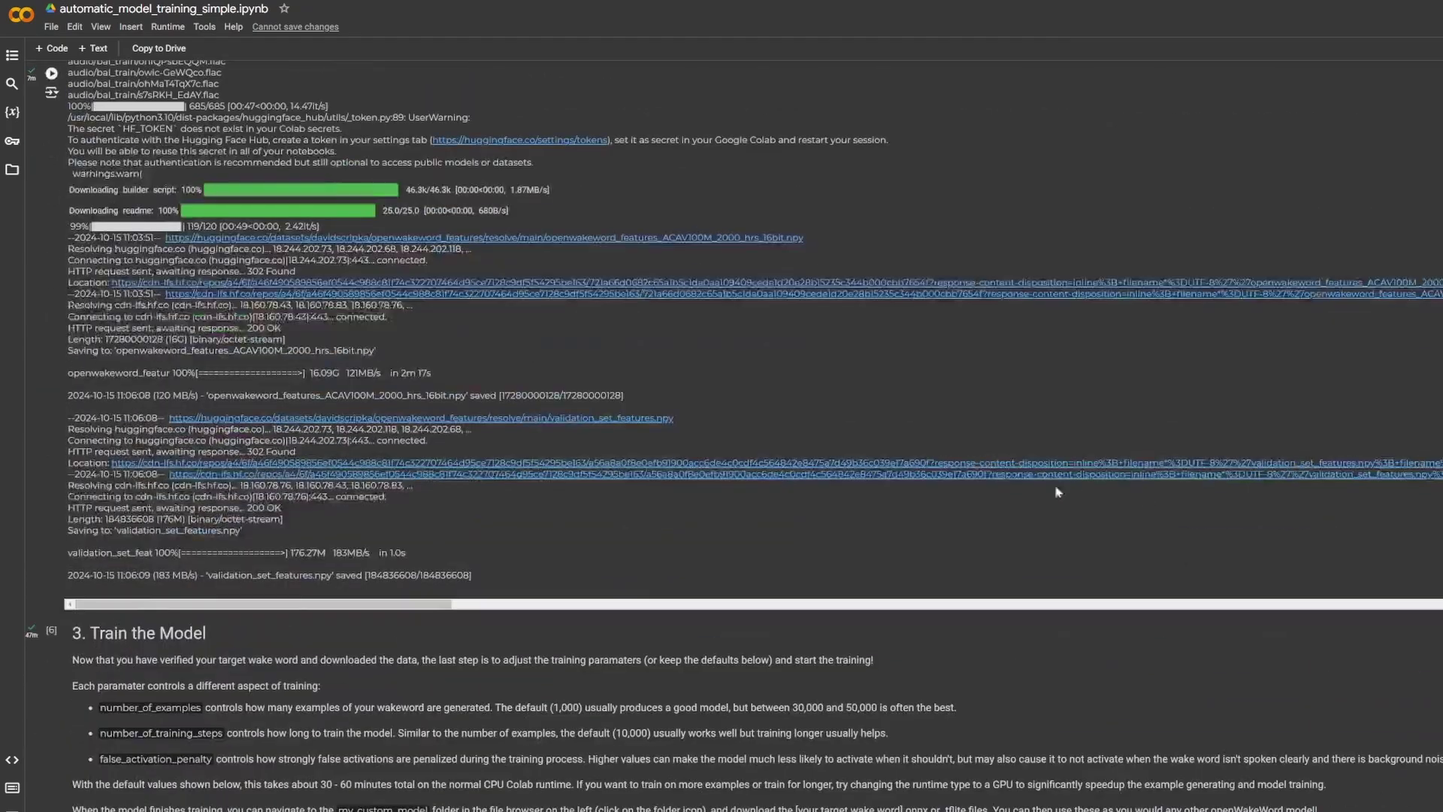
scroll(691, 369, down, 20)
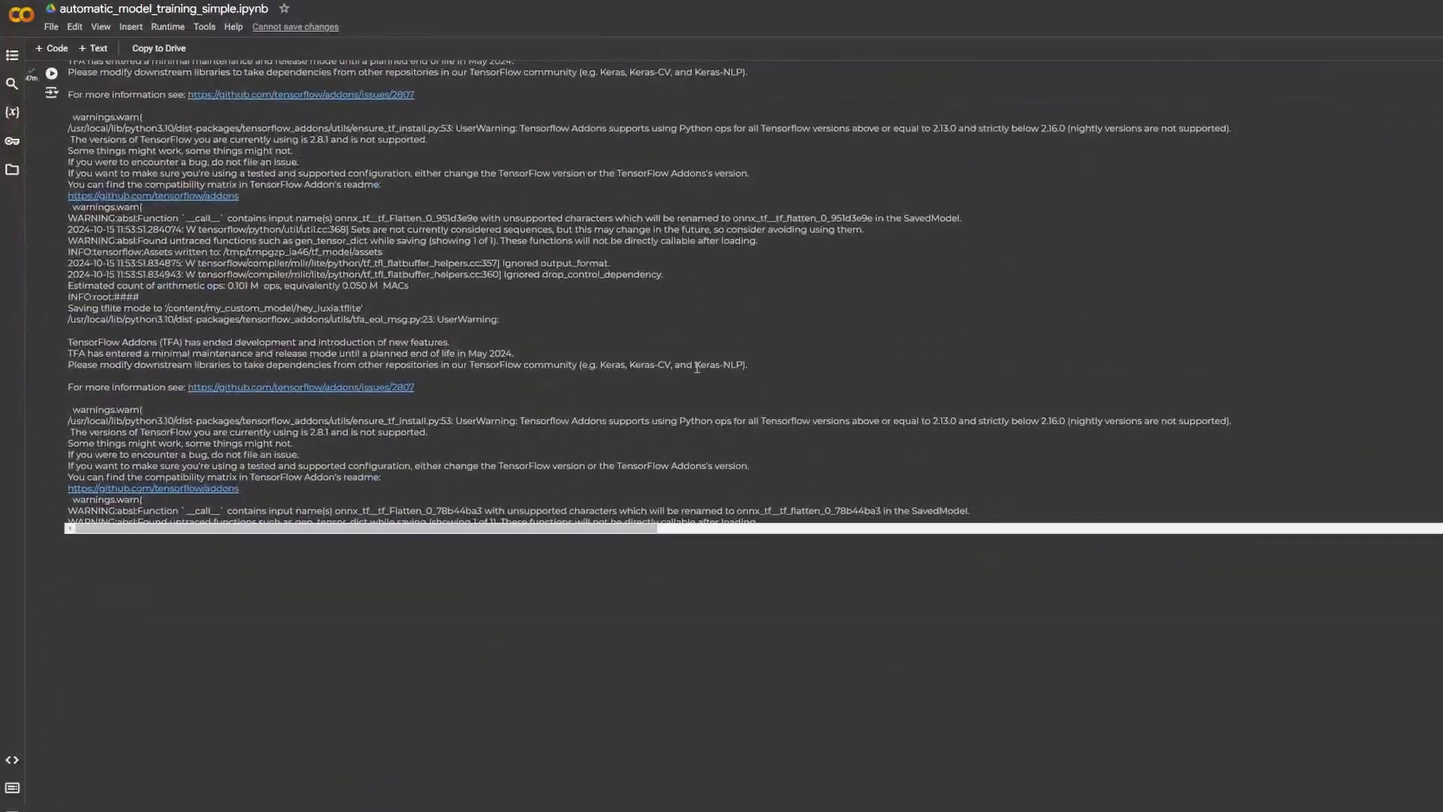
scroll(860, 381, down, 20)
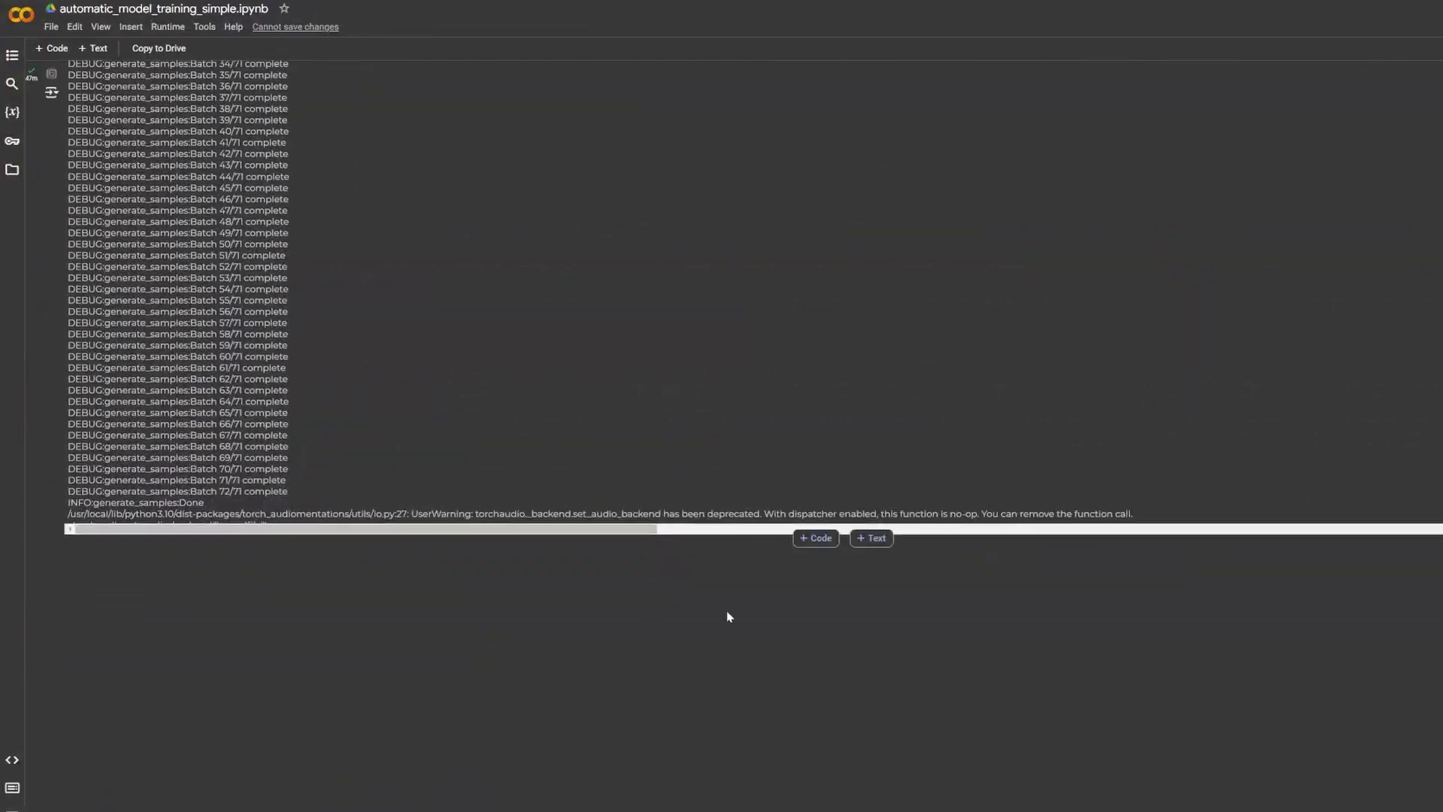
scroll(734, 617, up, 15)
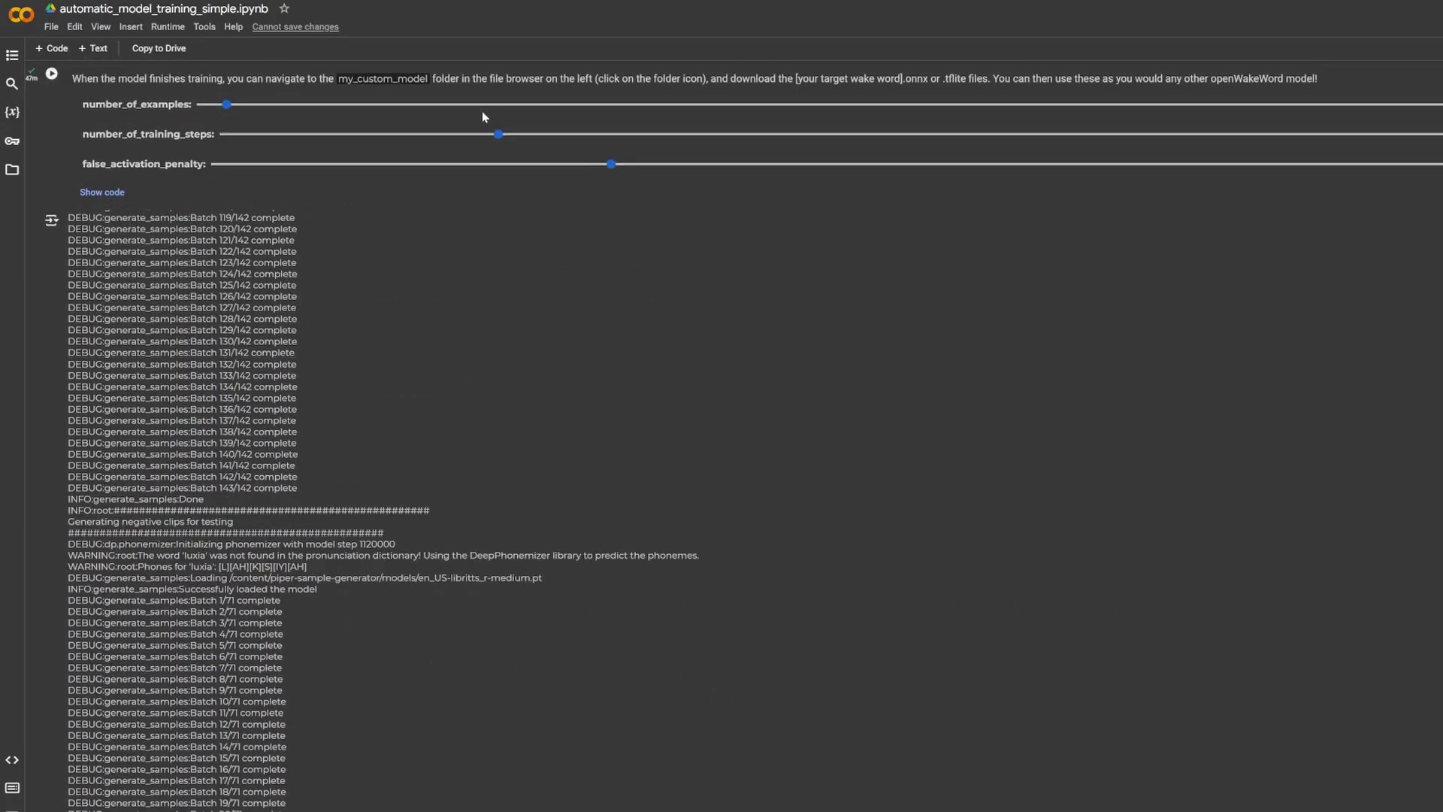
scroll(485, 113, up, 8)
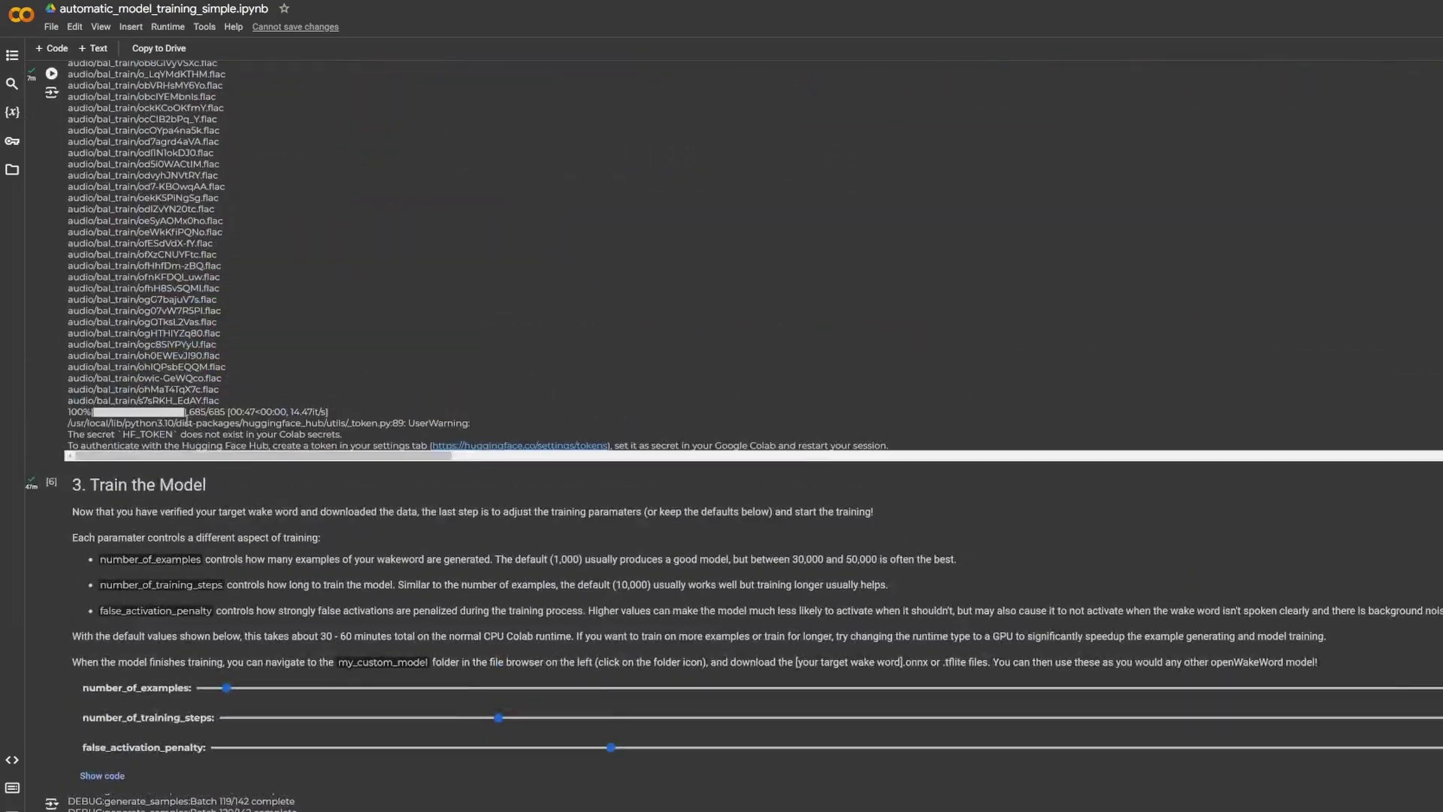
scroll(149, 446, up, 12)
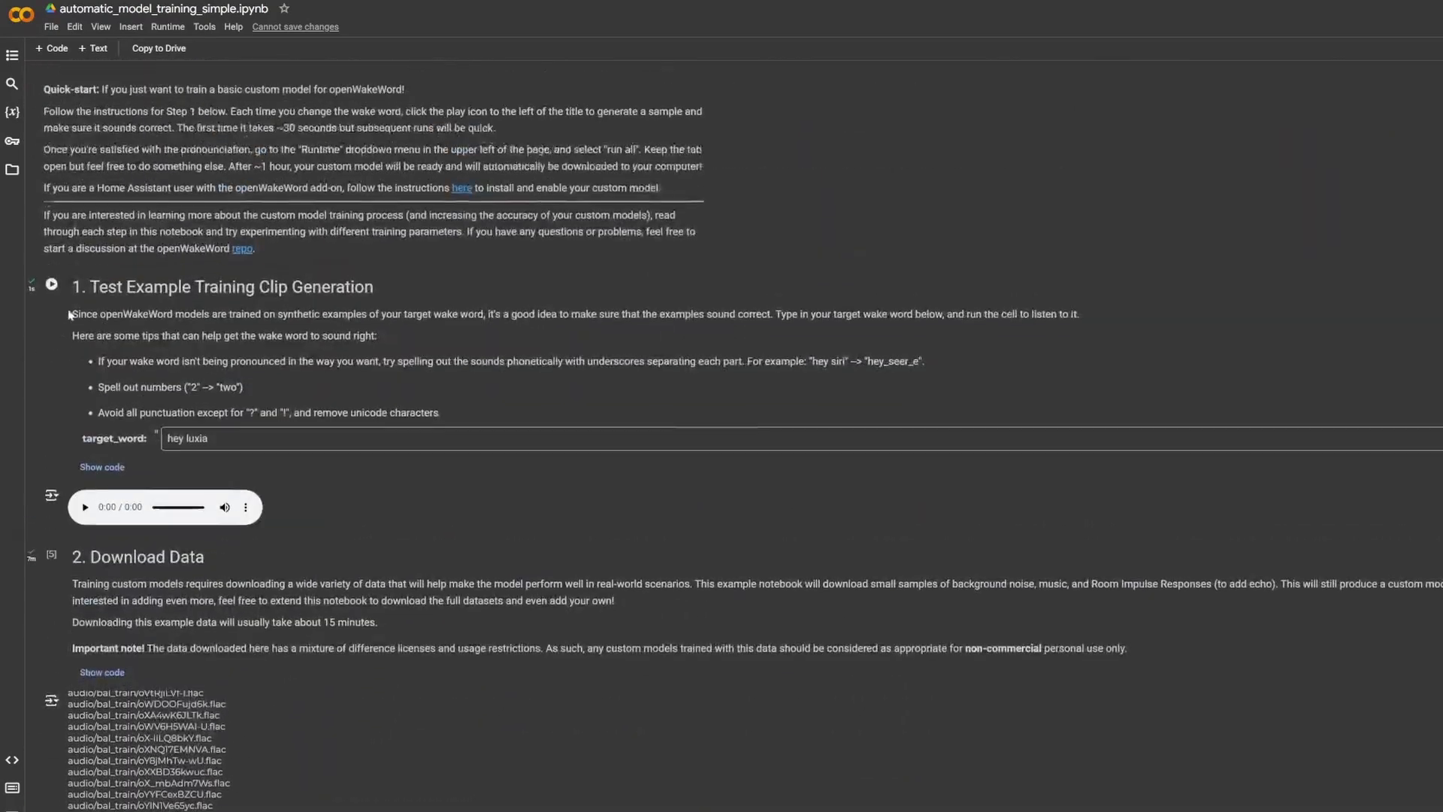
scroll(75, 309, up, 1)
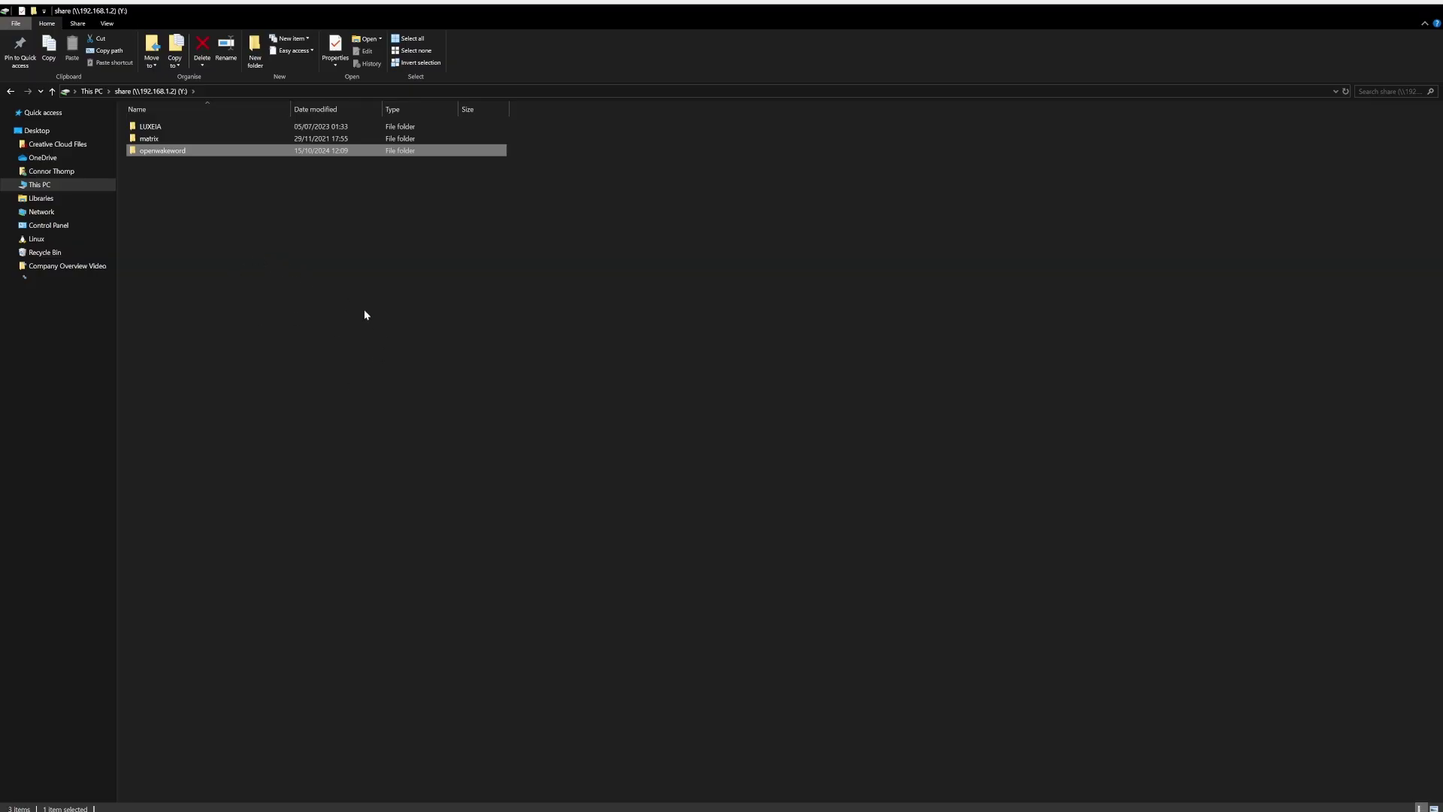
Step: Open the openwakeword folder on drive Y:, which receives hey_luxia.tflite (202 KB)
double_click(190, 152)
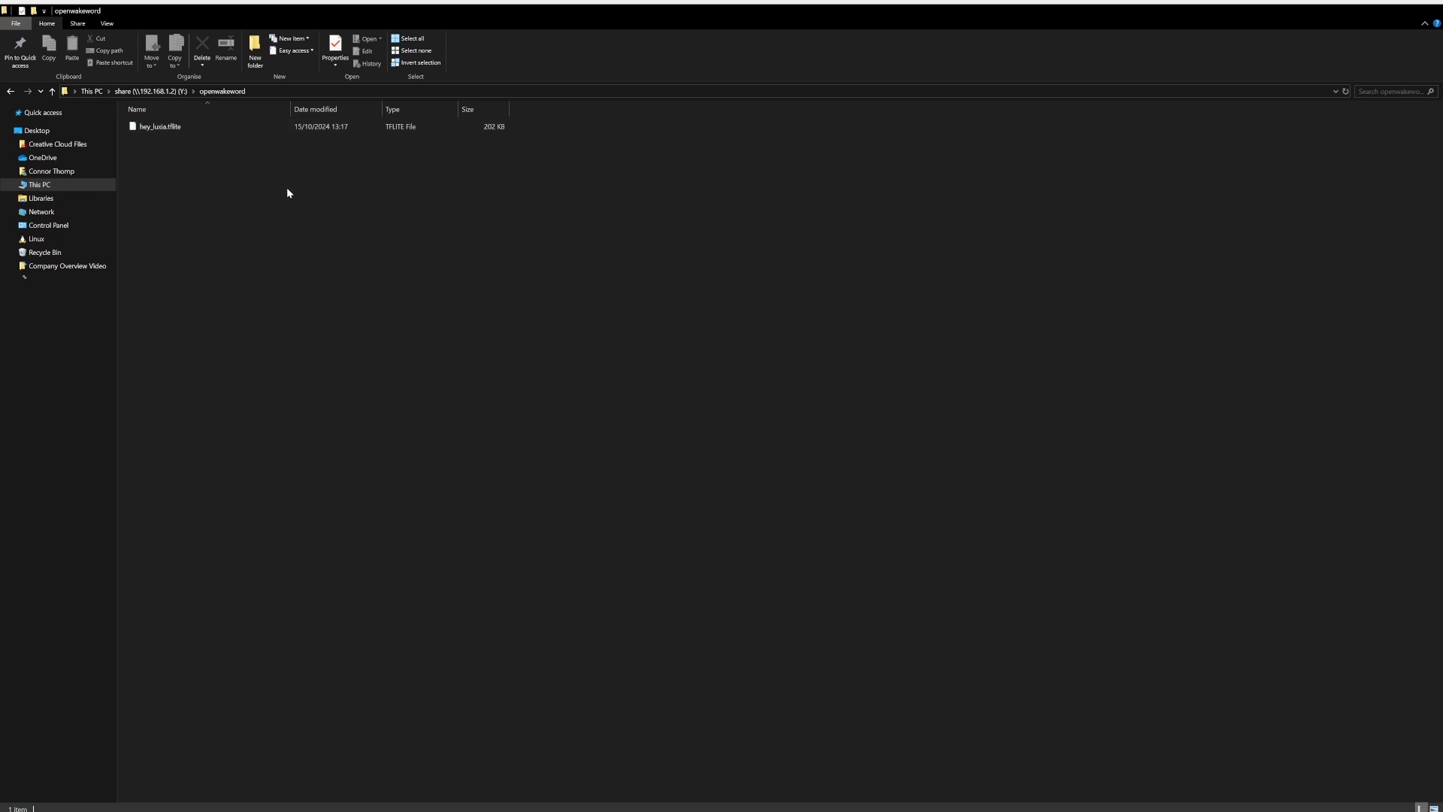
key(alt+Tab)
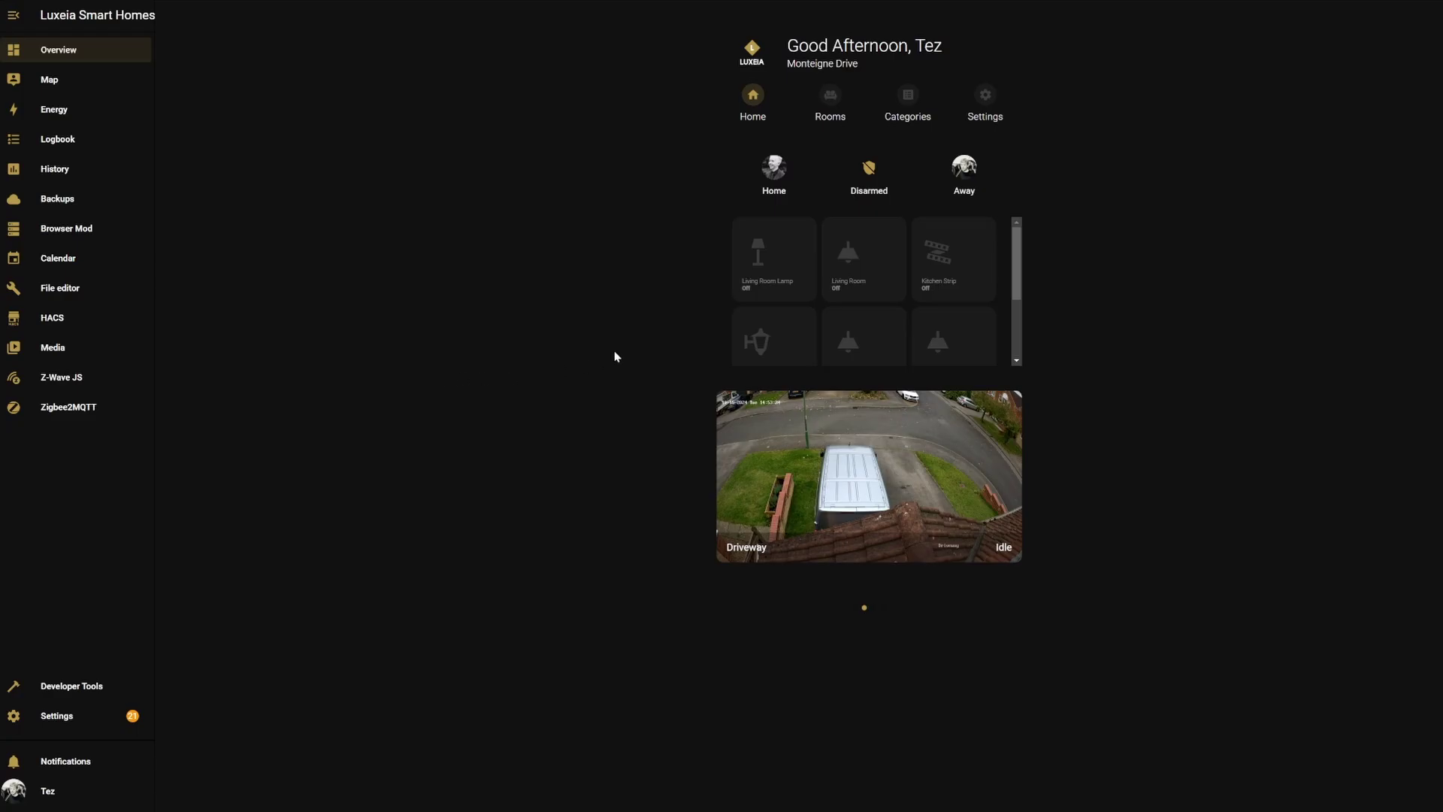
Step: Start the openWakeWord add-on from Settings > Add-ons, check Configuration, then return to Info
click(93, 713)
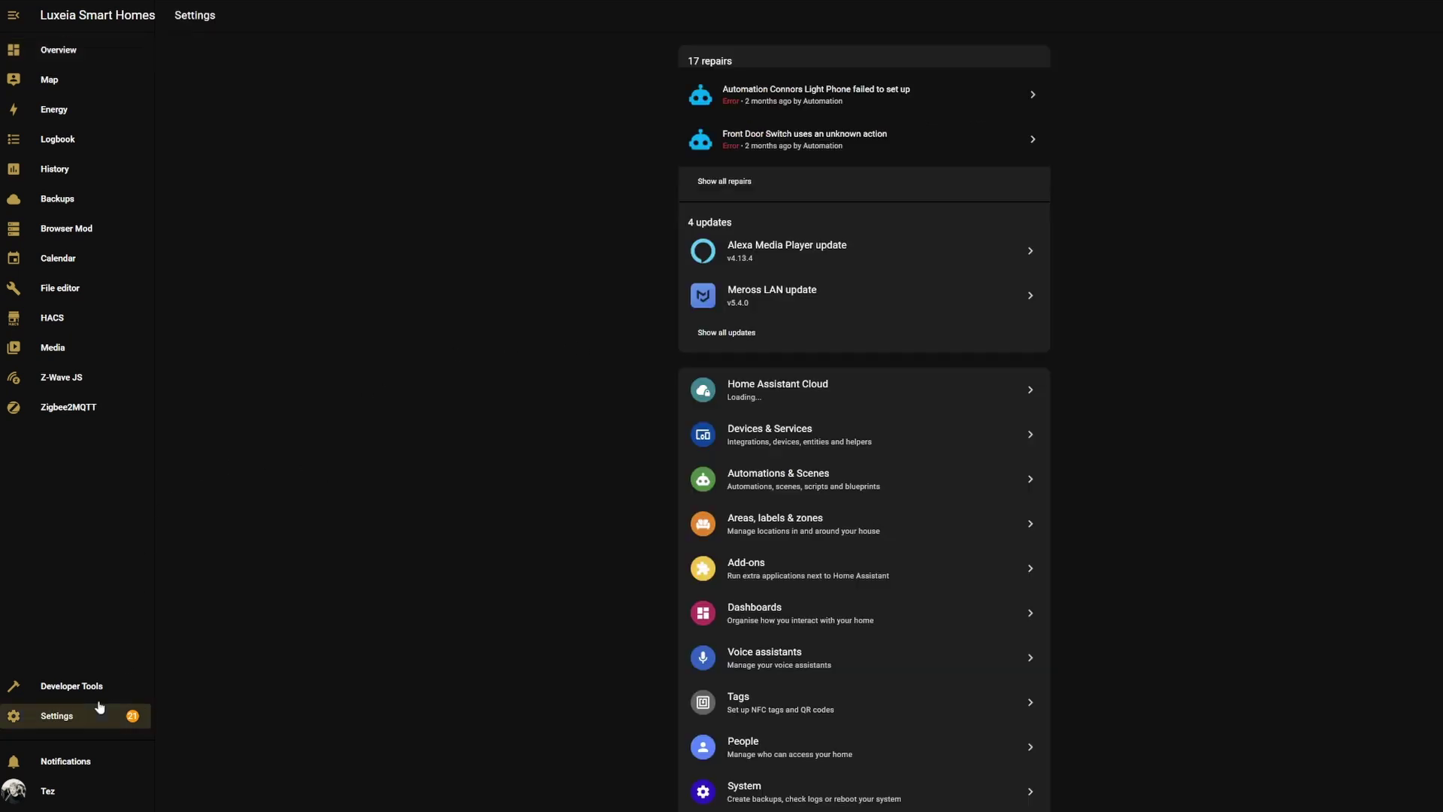
click(863, 573)
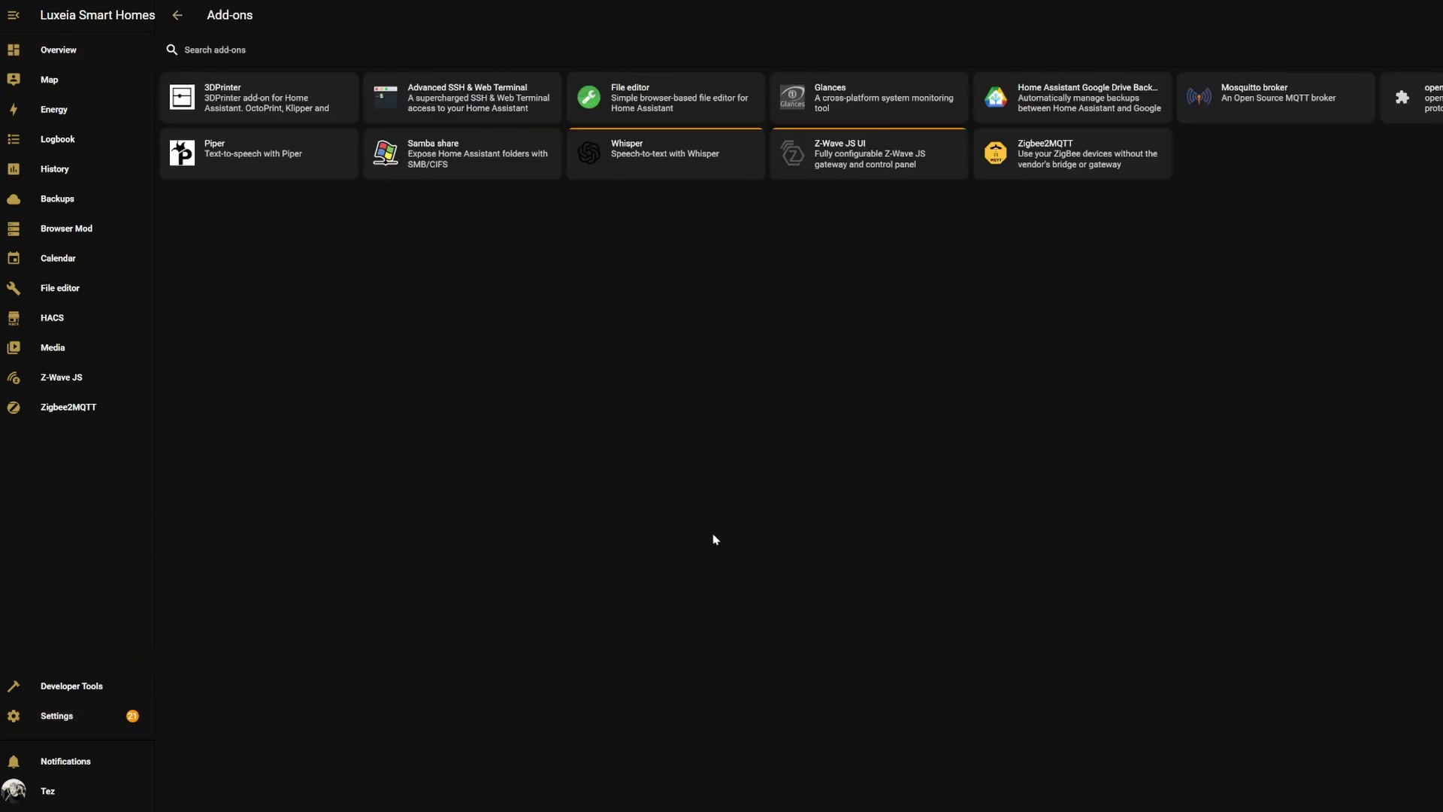
click(1413, 96)
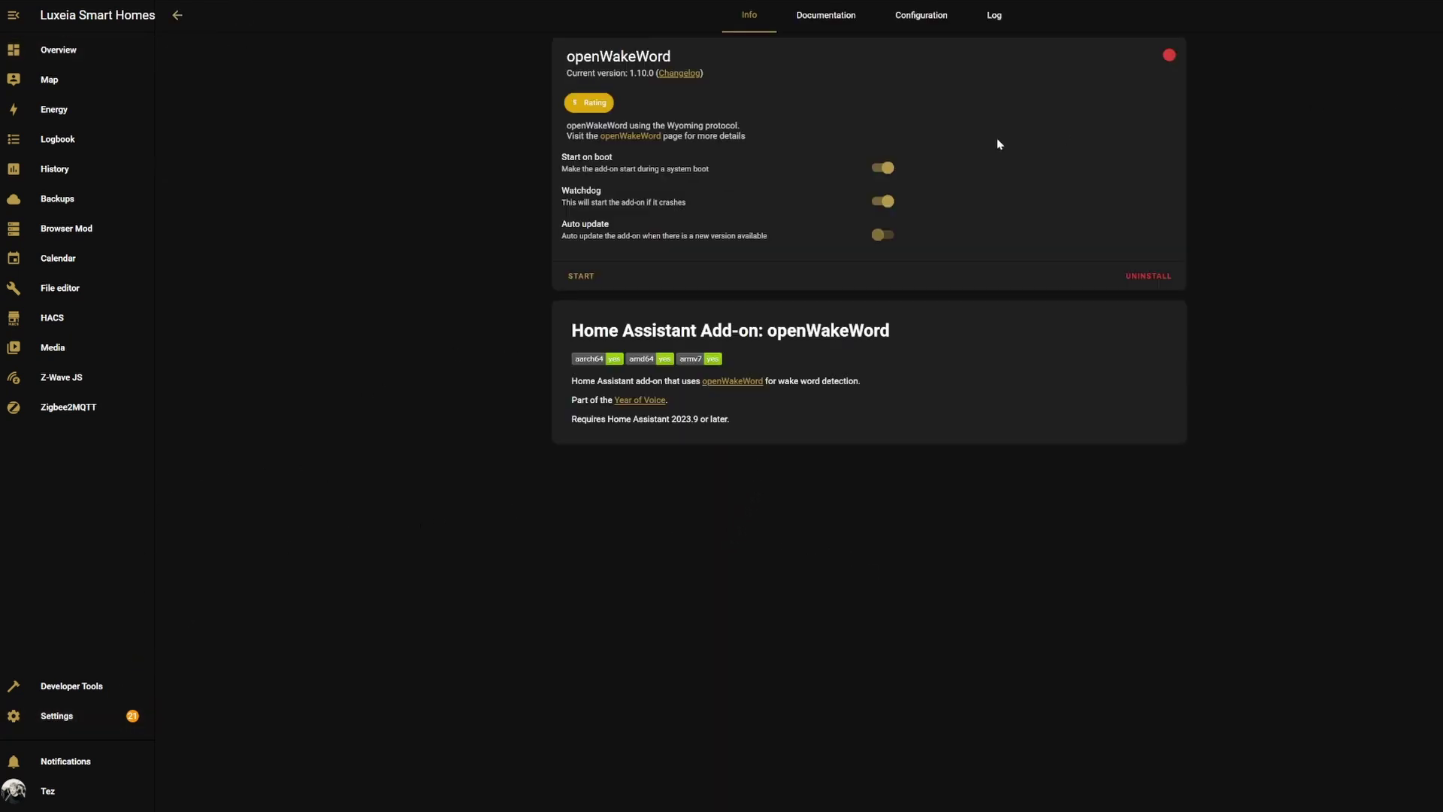
click(583, 282)
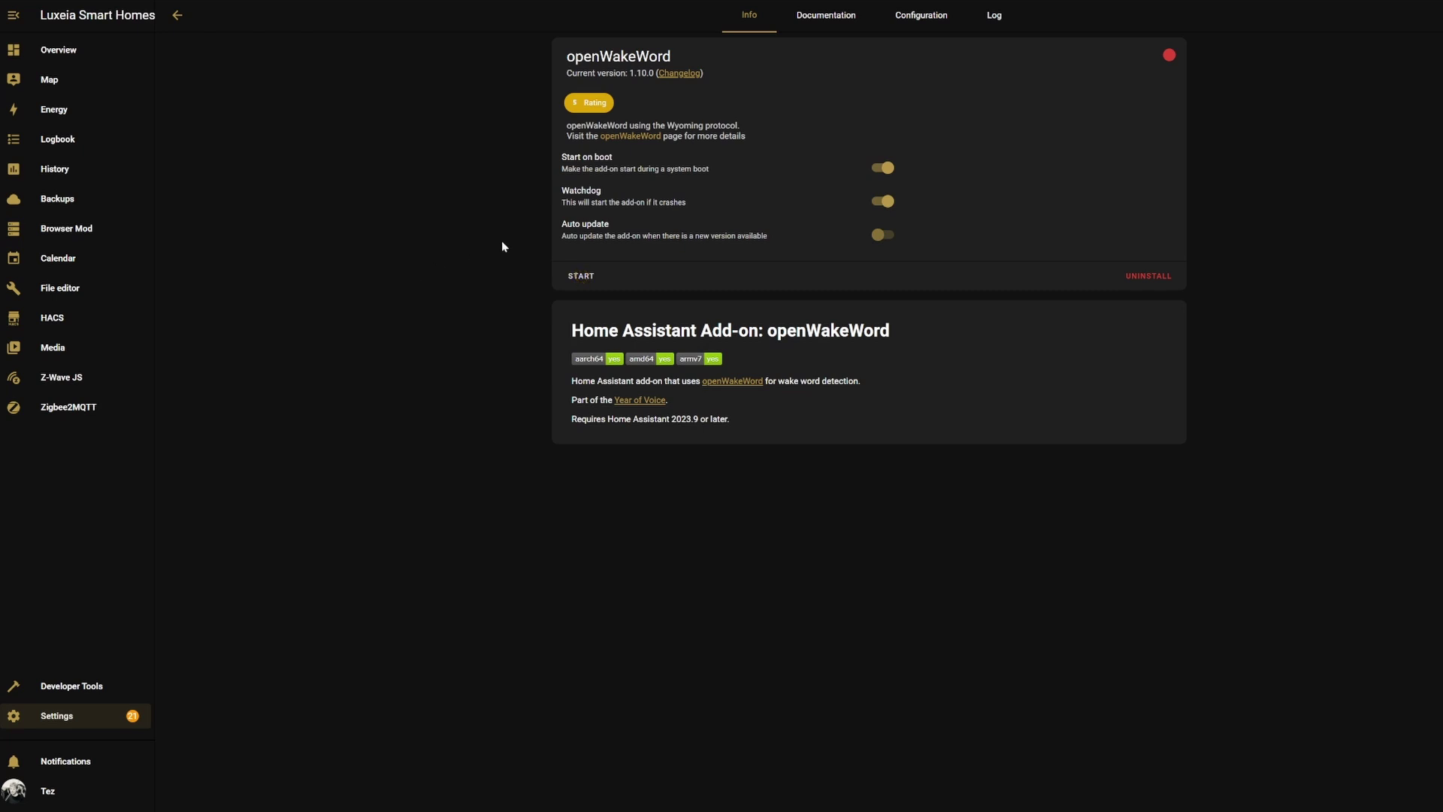
click(921, 27)
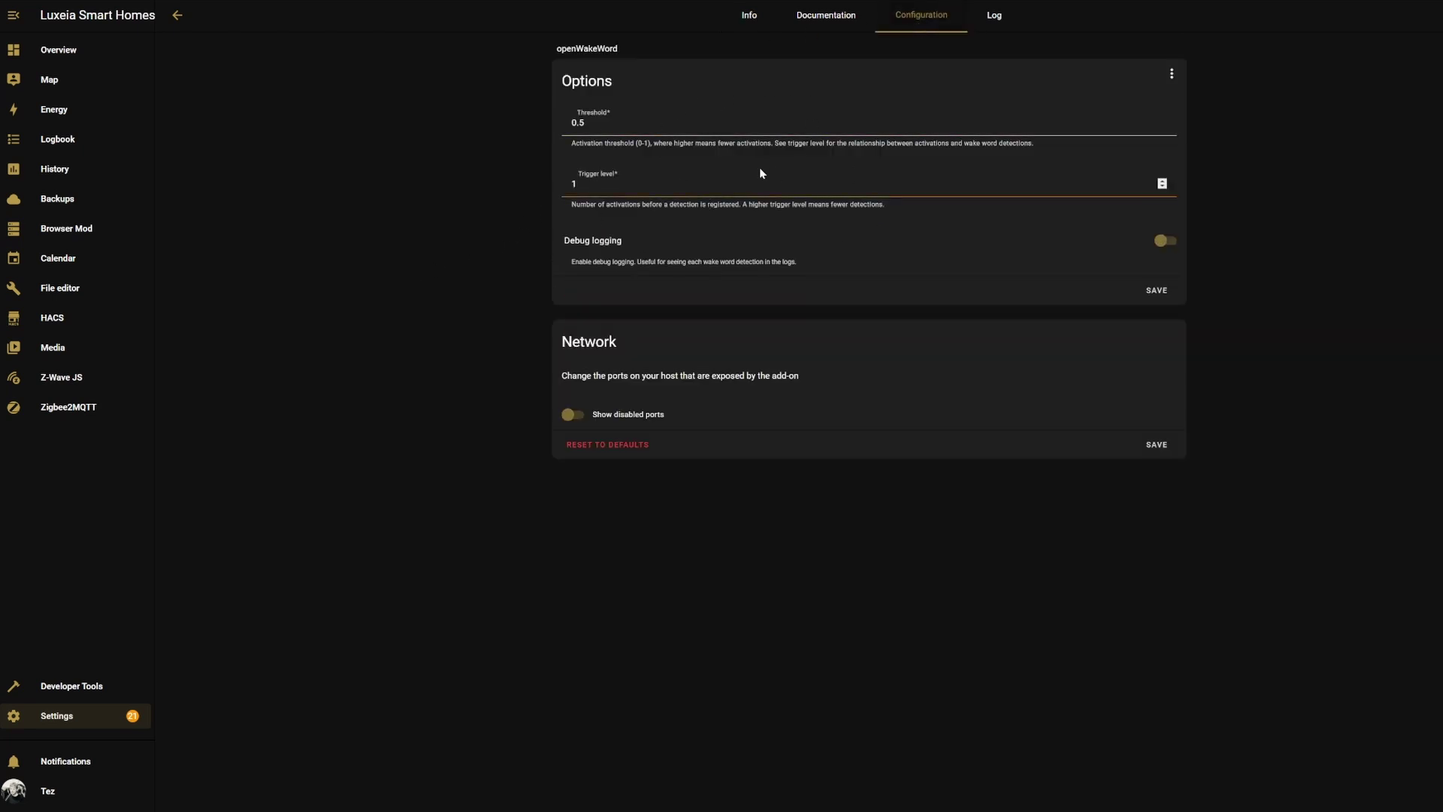
click(749, 16)
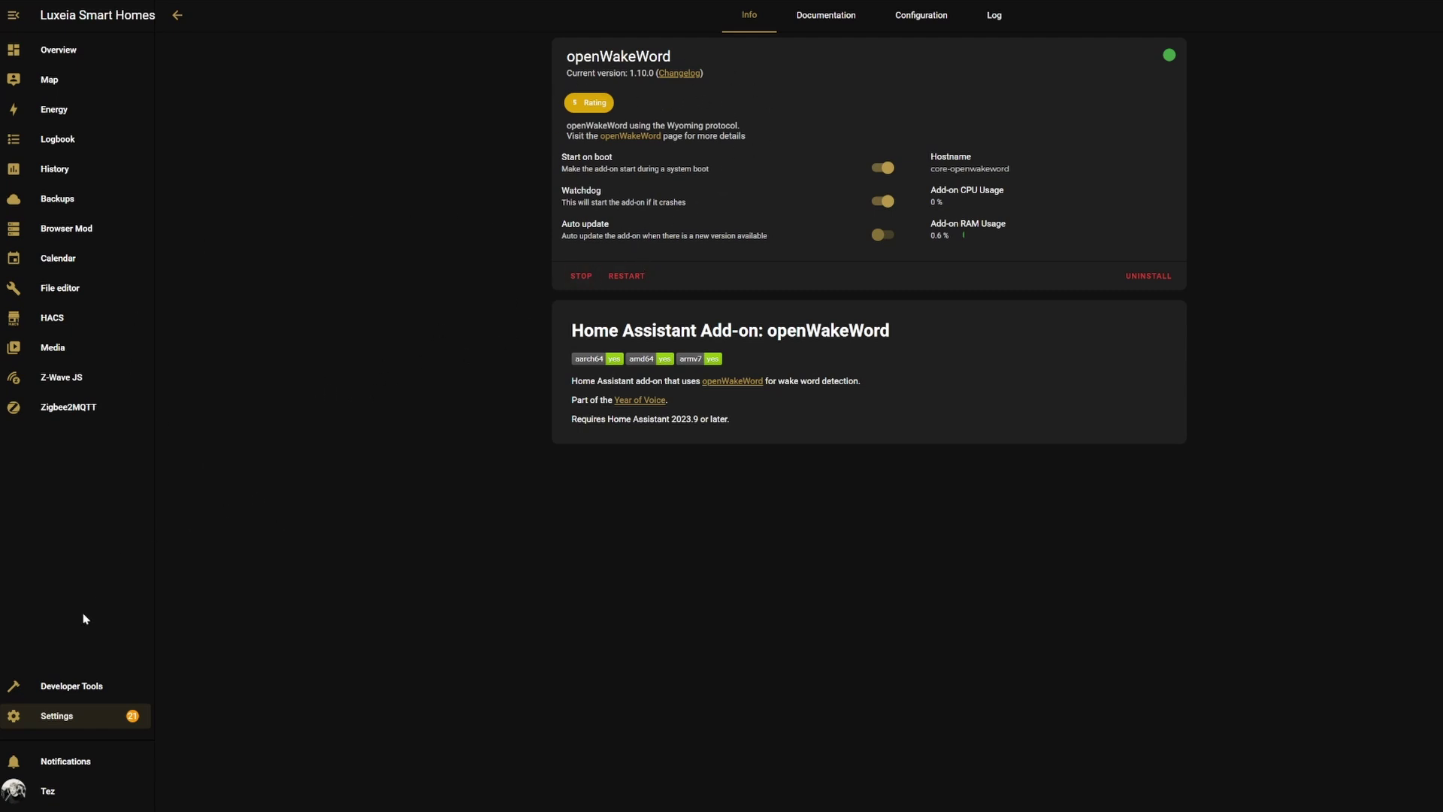
Step: Add the discovered openWakeWord service under Devices & Services, then view the Wyoming Protocol integration listing it with Piper and Whisper
click(92, 722)
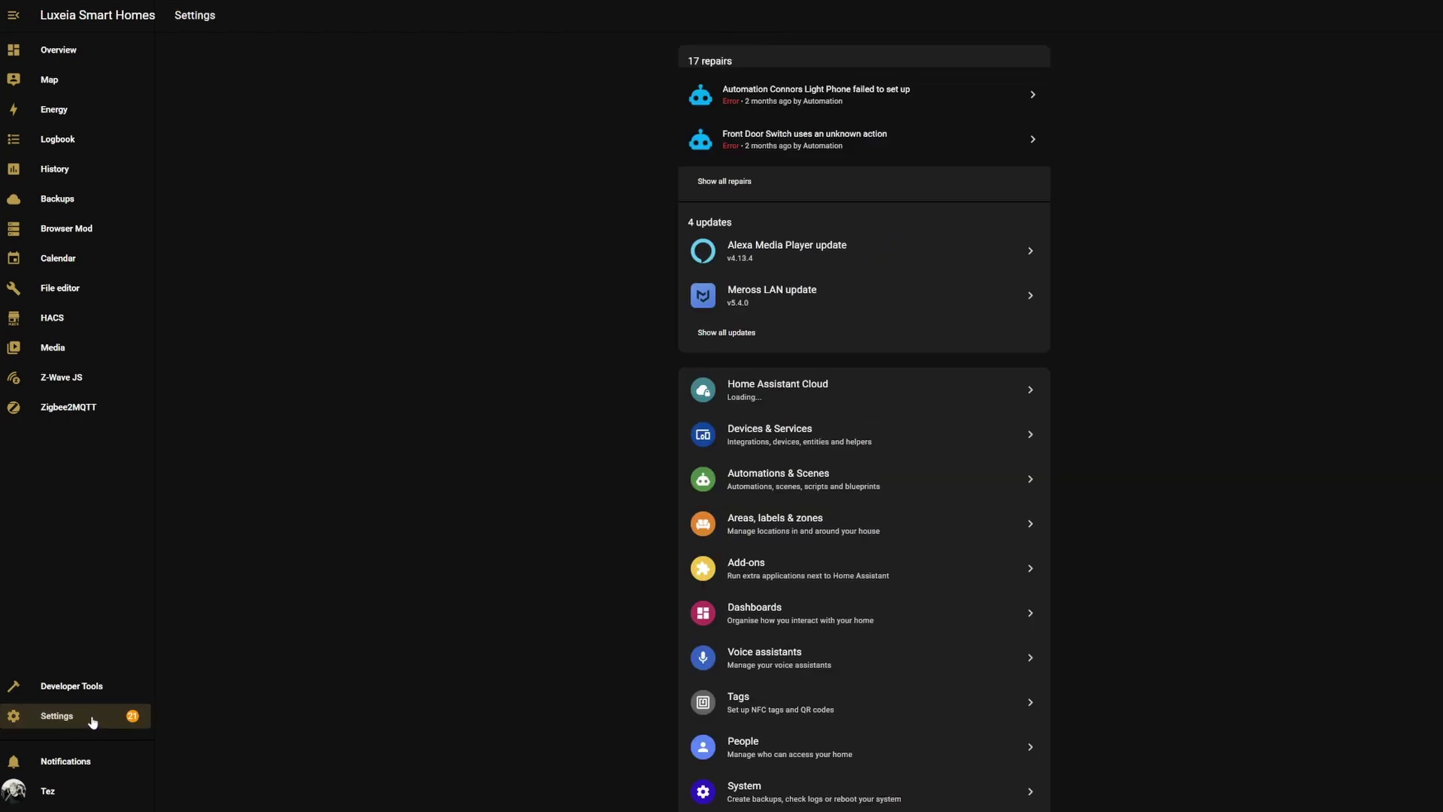
click(746, 439)
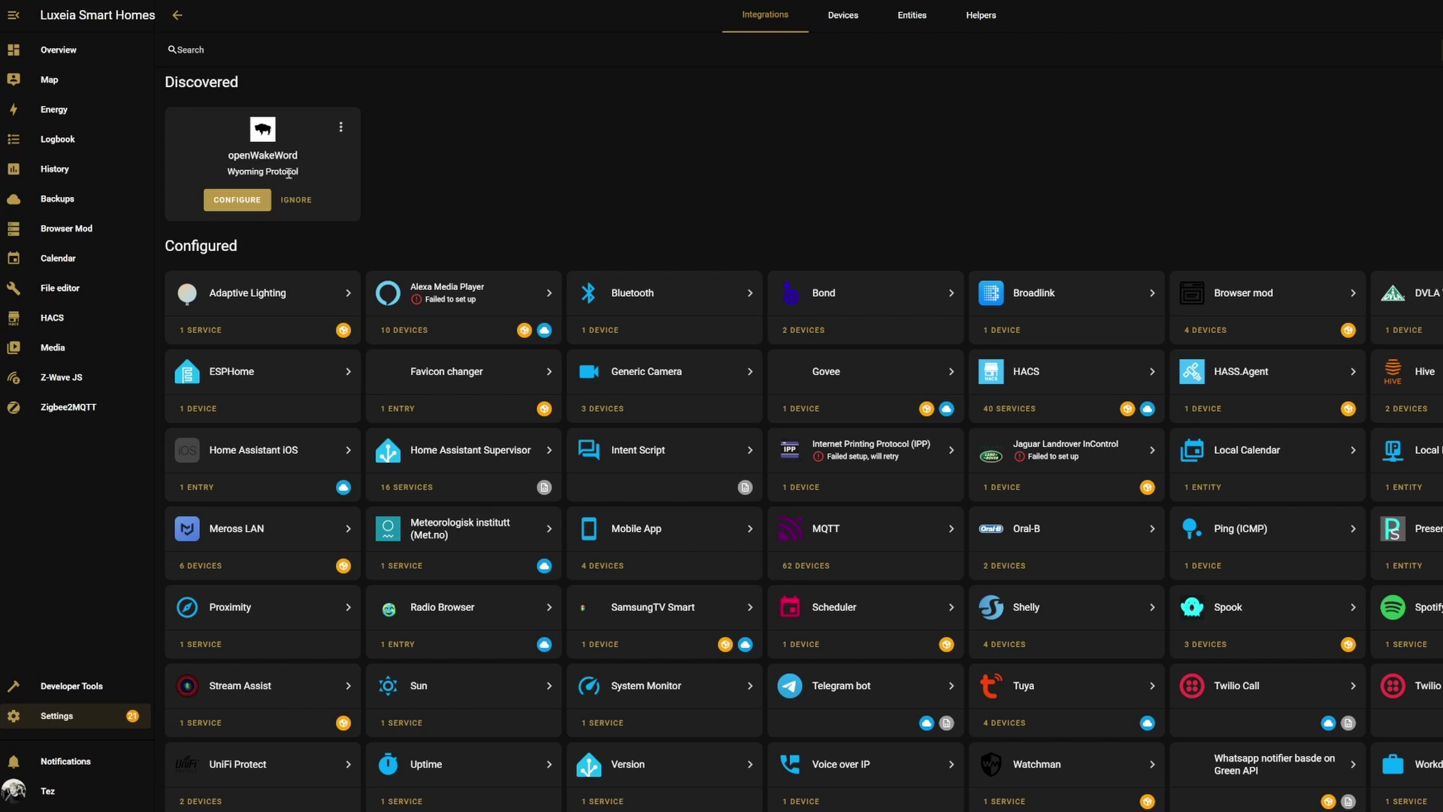
click(237, 199)
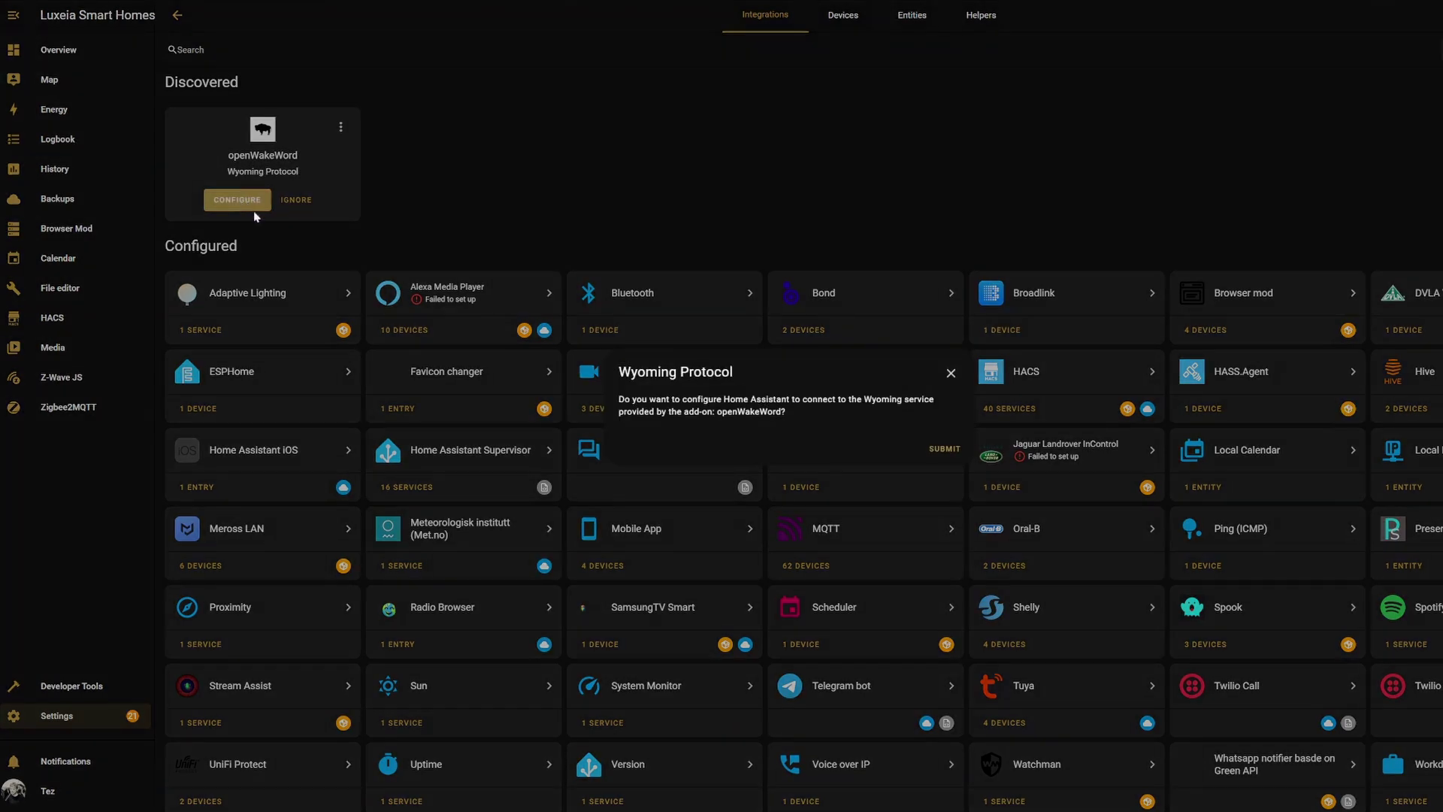
click(943, 450)
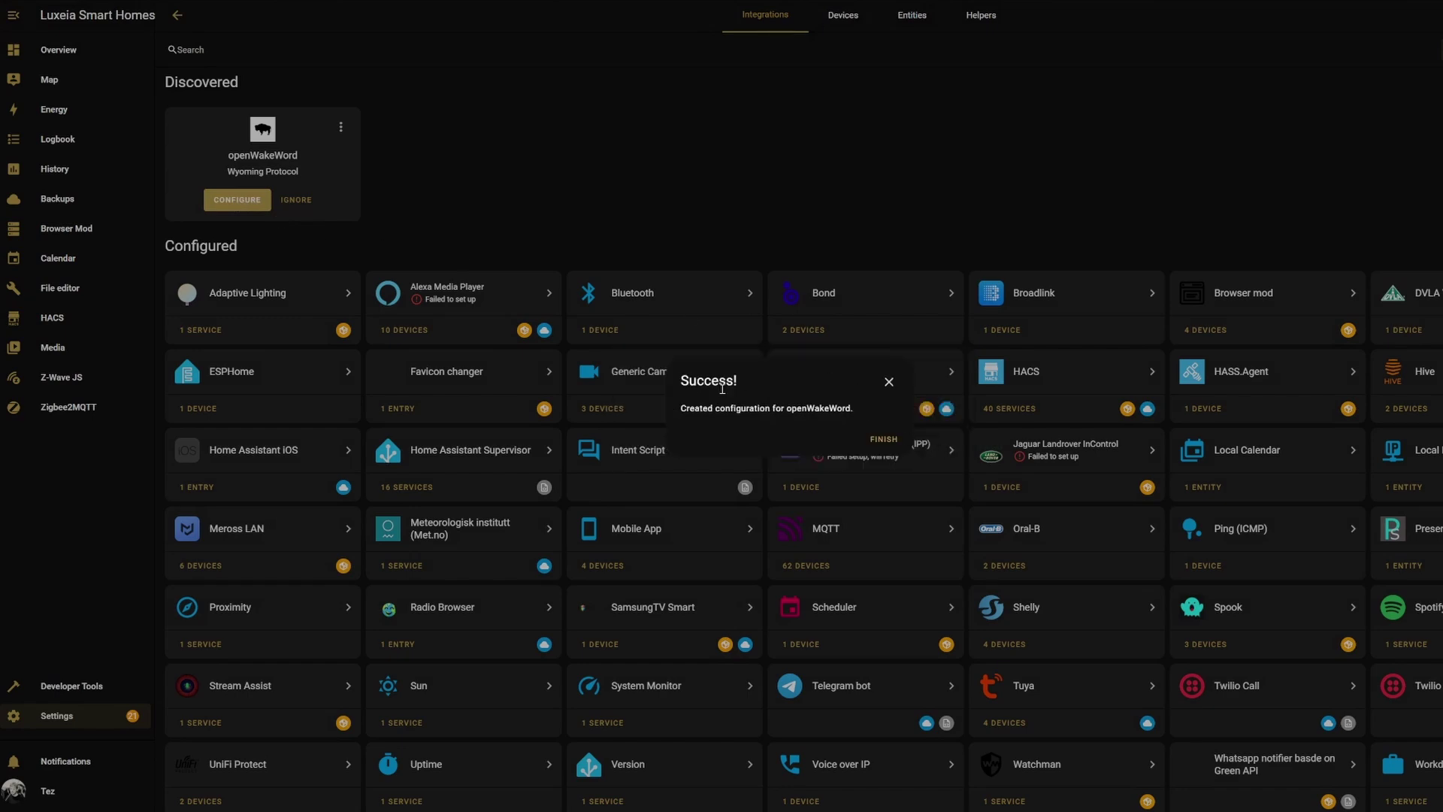
click(882, 441)
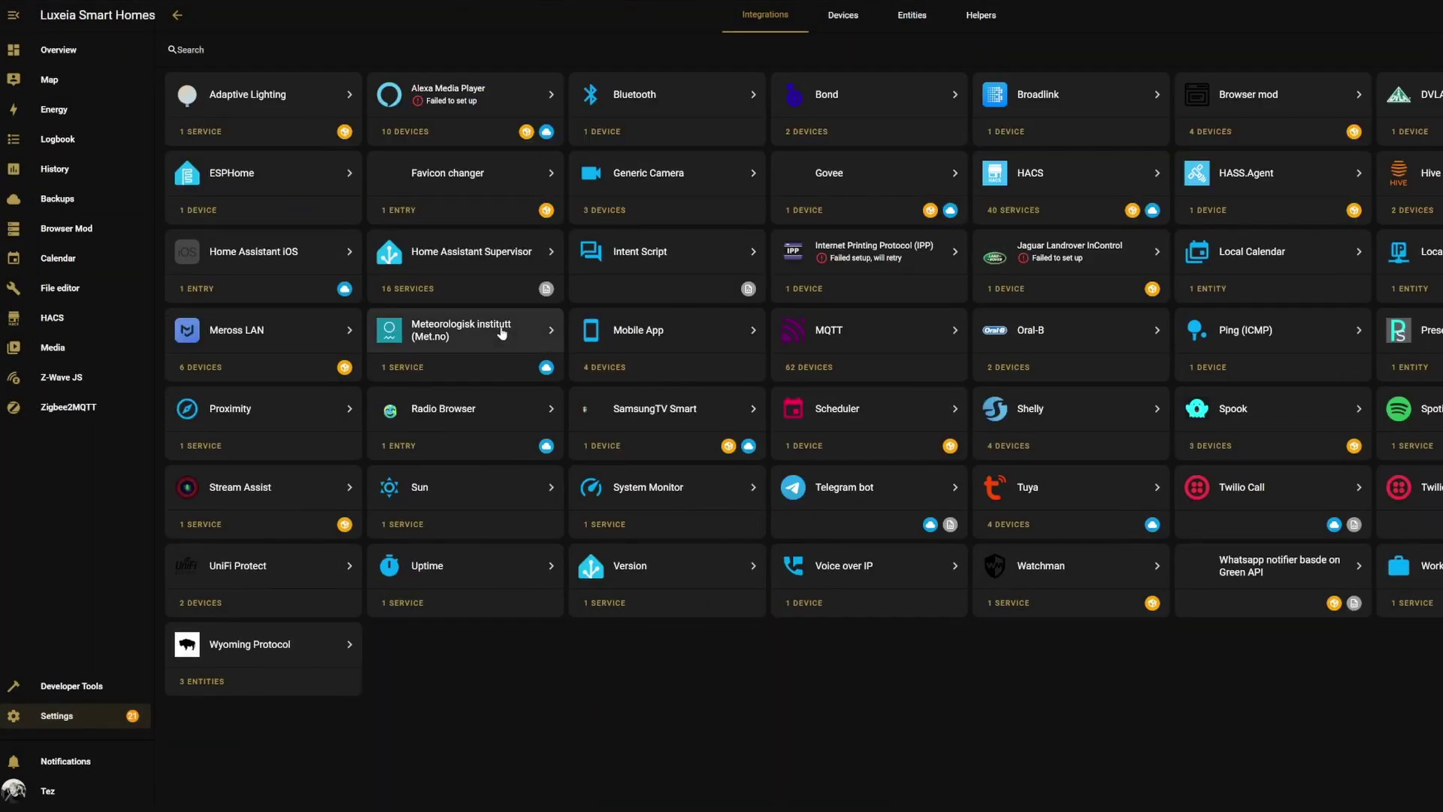
click(274, 658)
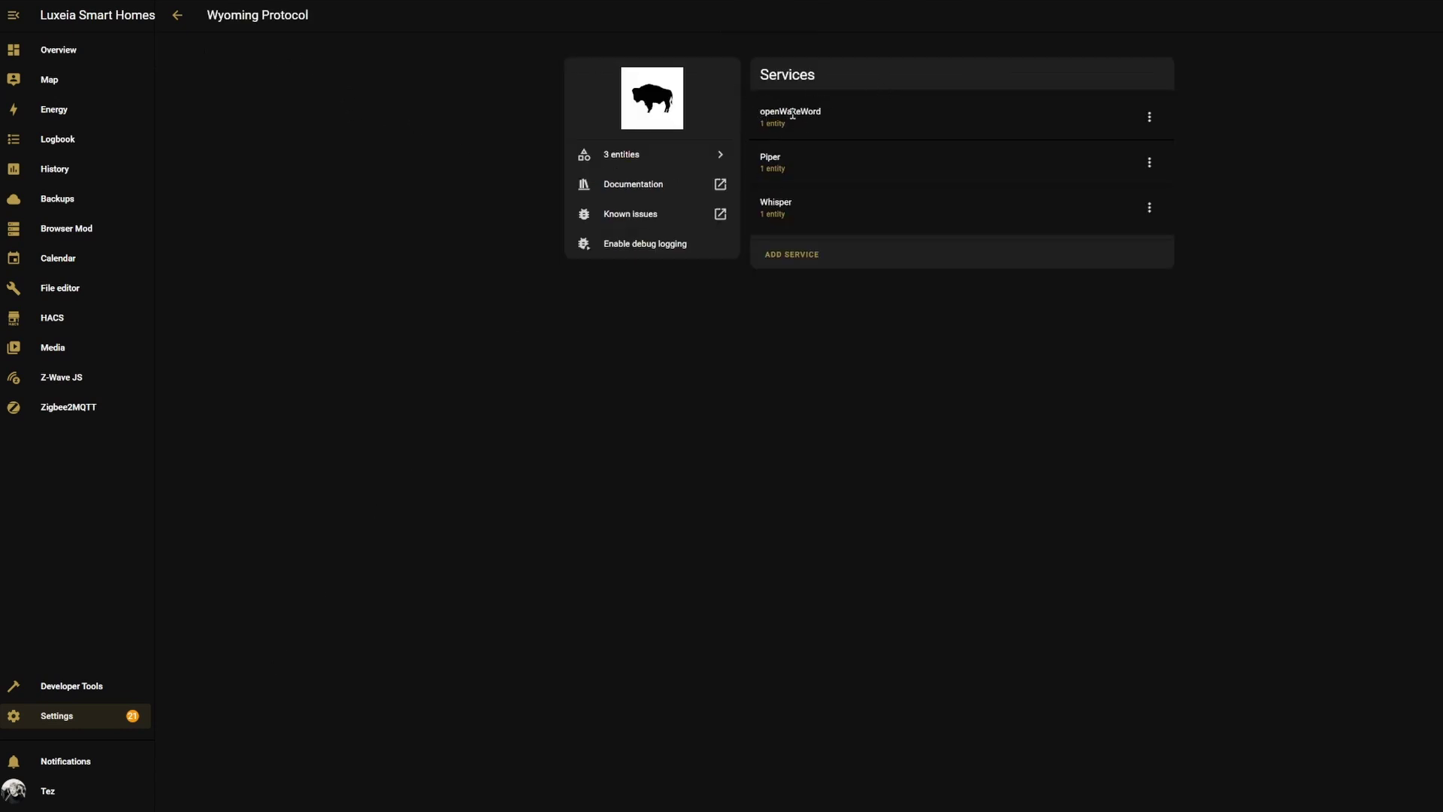
Step: Update the Luxeia voice assistant to use wake word engine openwakeword with wake word 'hey luxia'
click(103, 722)
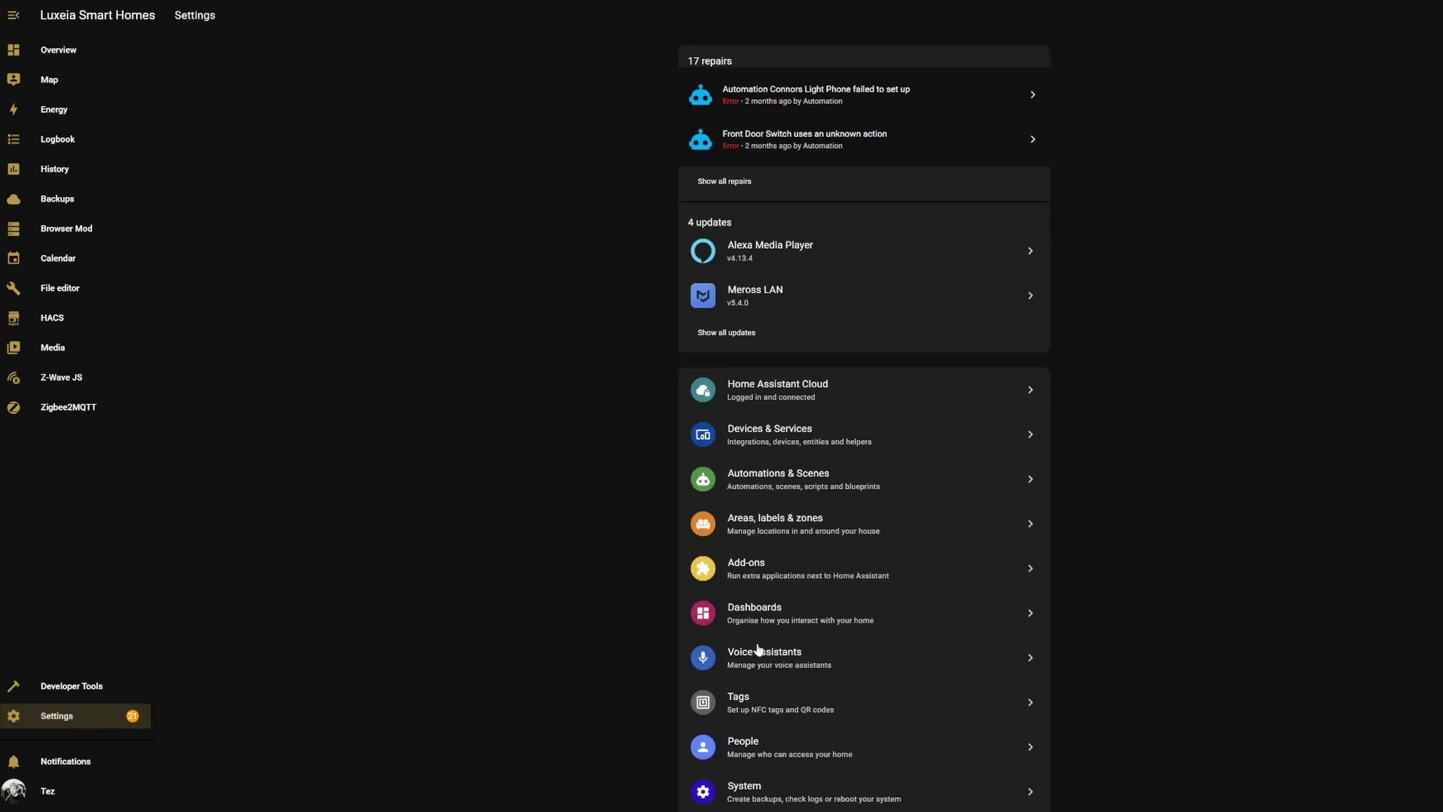
click(767, 655)
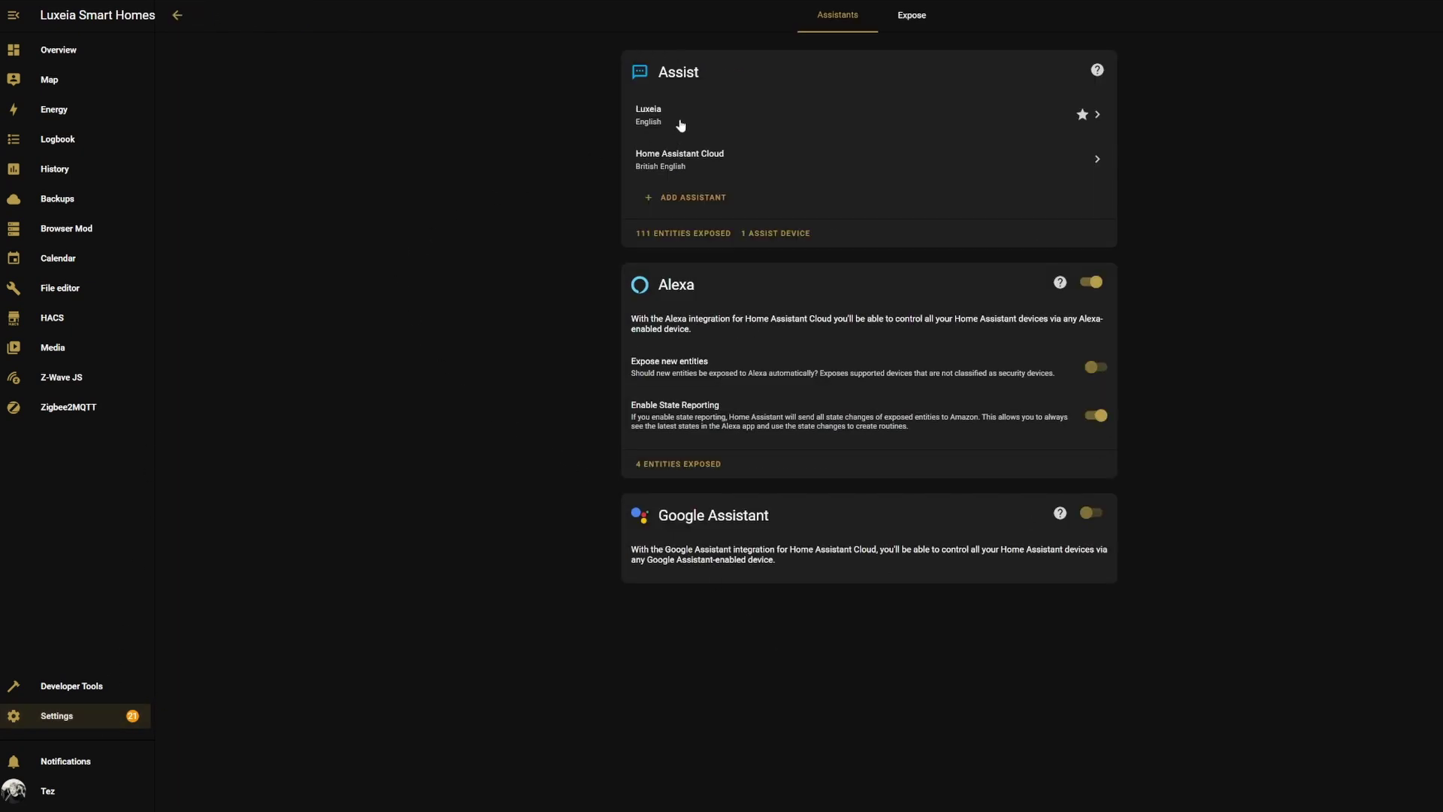
click(674, 116)
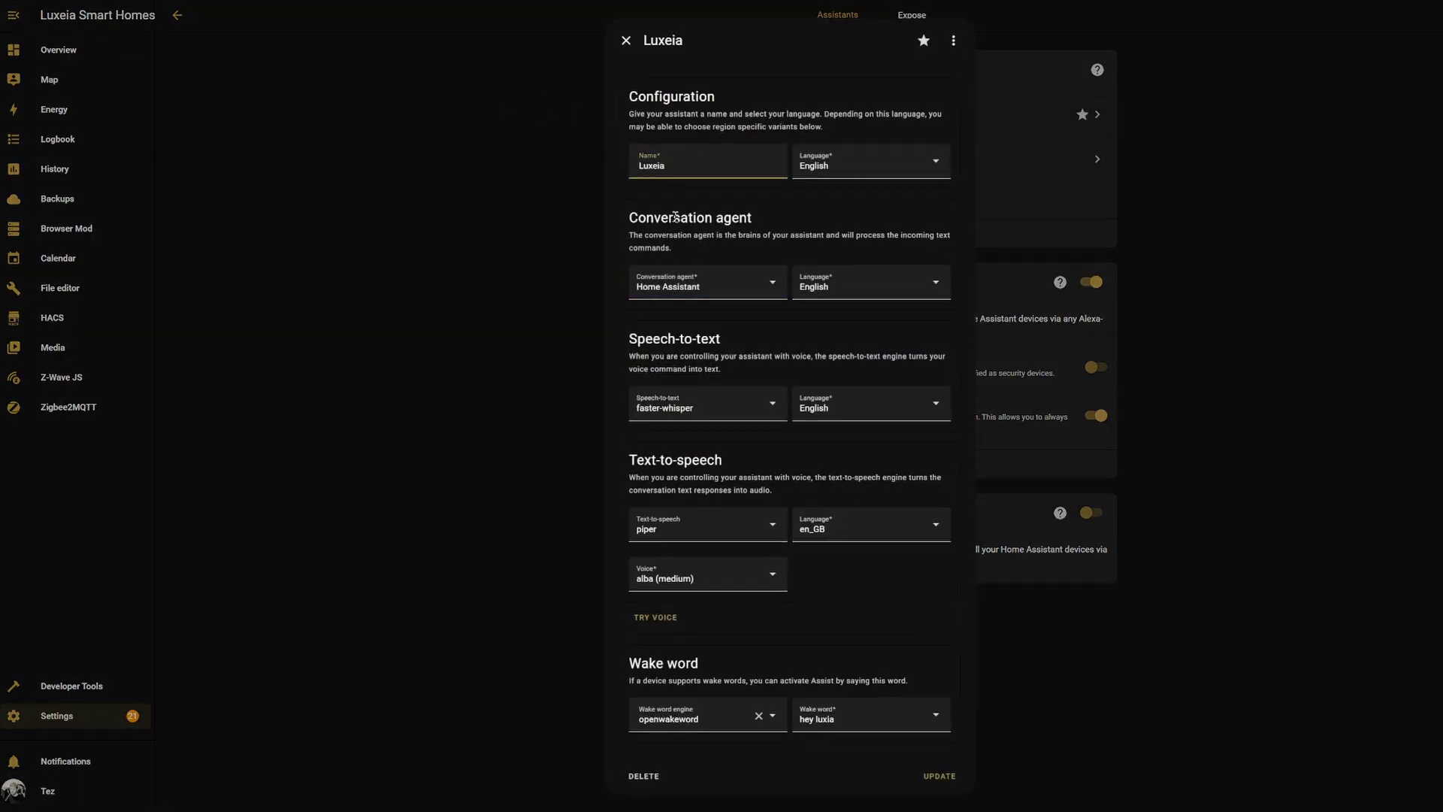
click(671, 722)
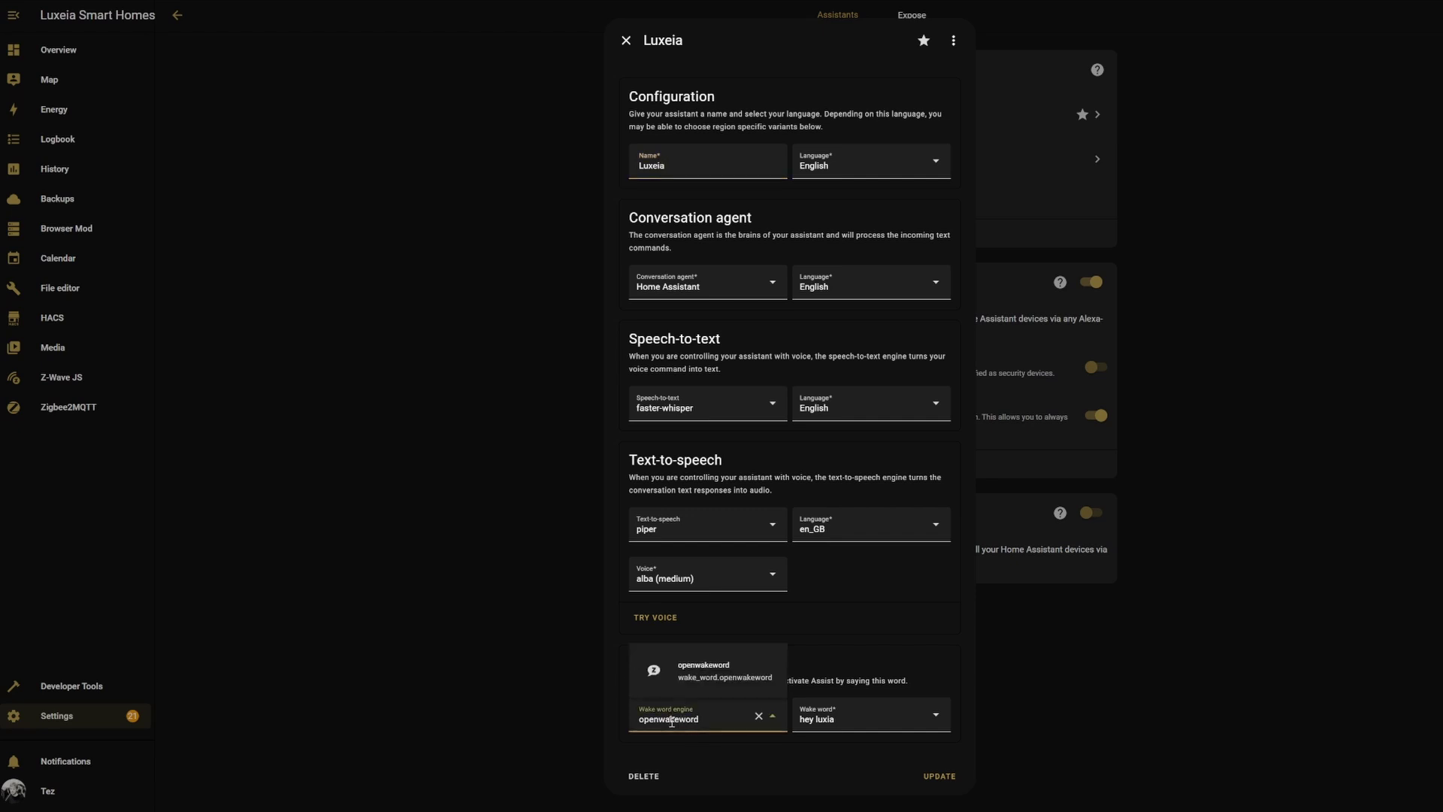
click(699, 681)
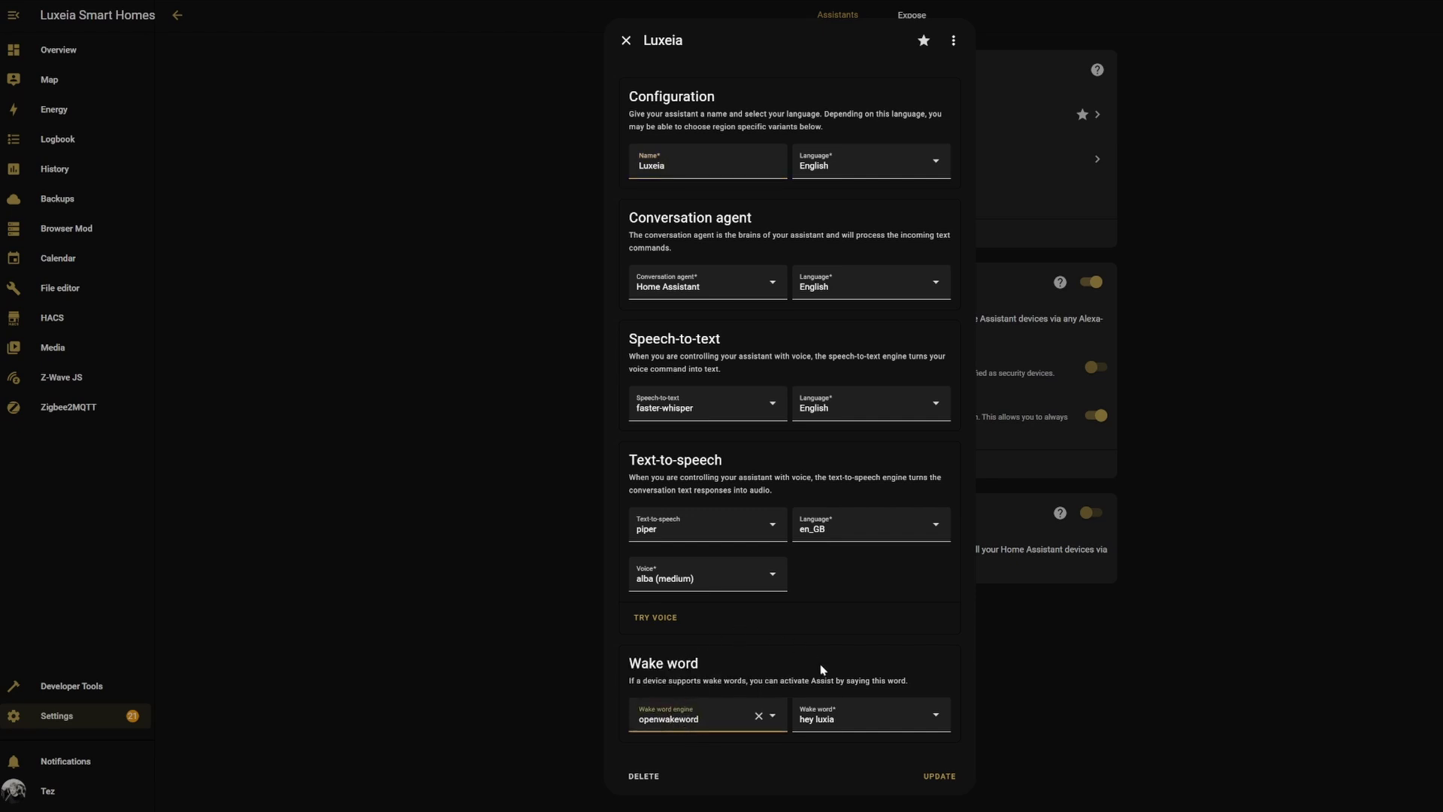
click(857, 722)
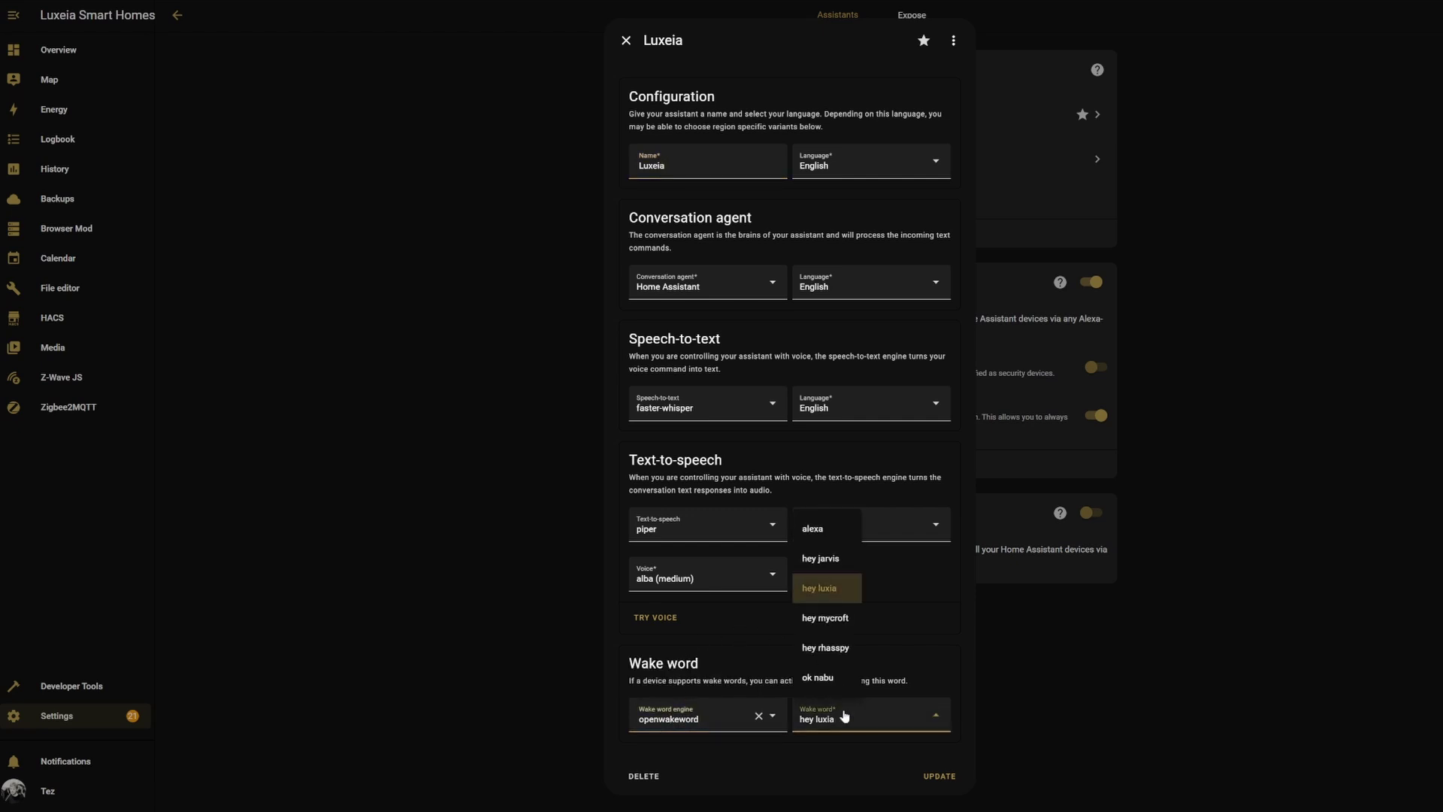
click(830, 598)
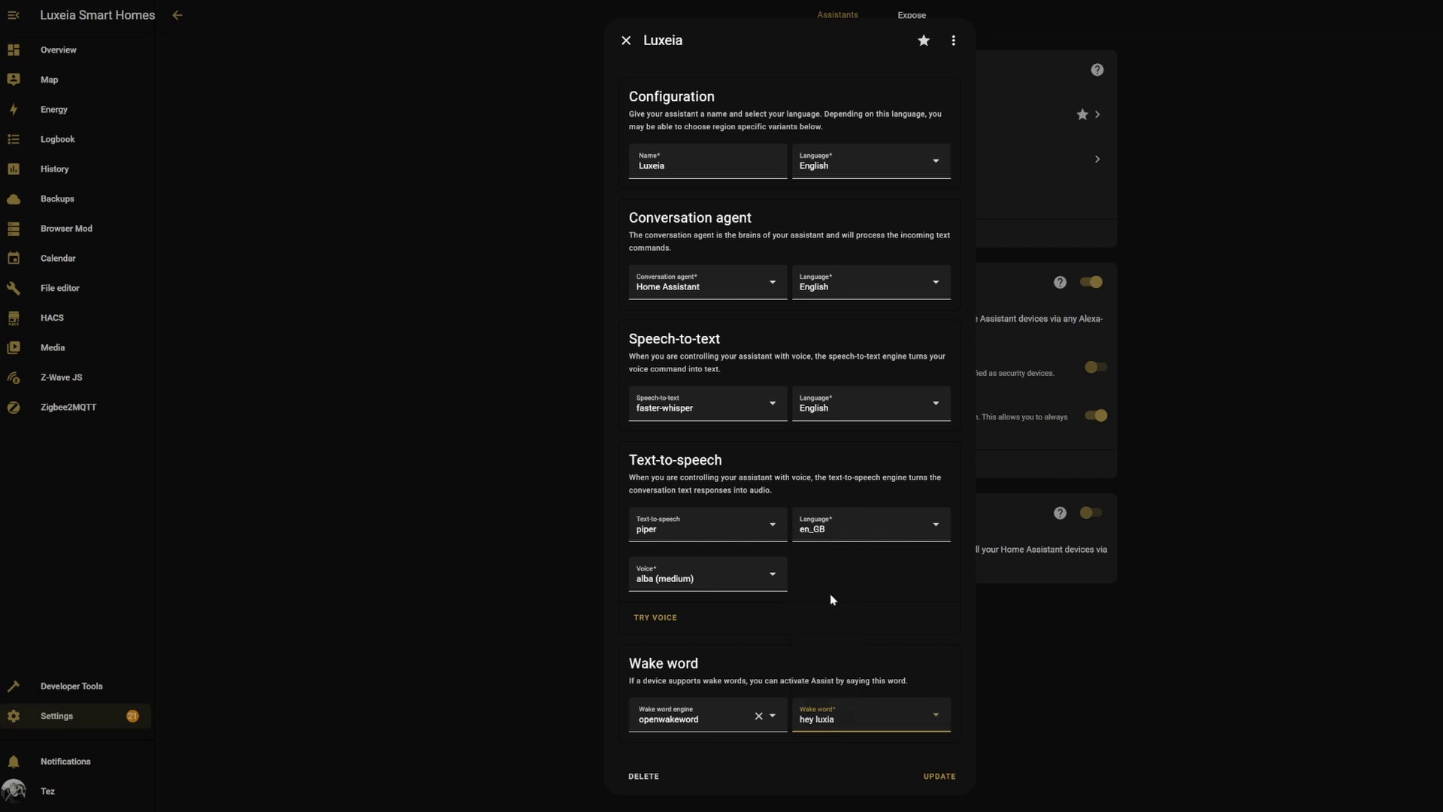
click(941, 777)
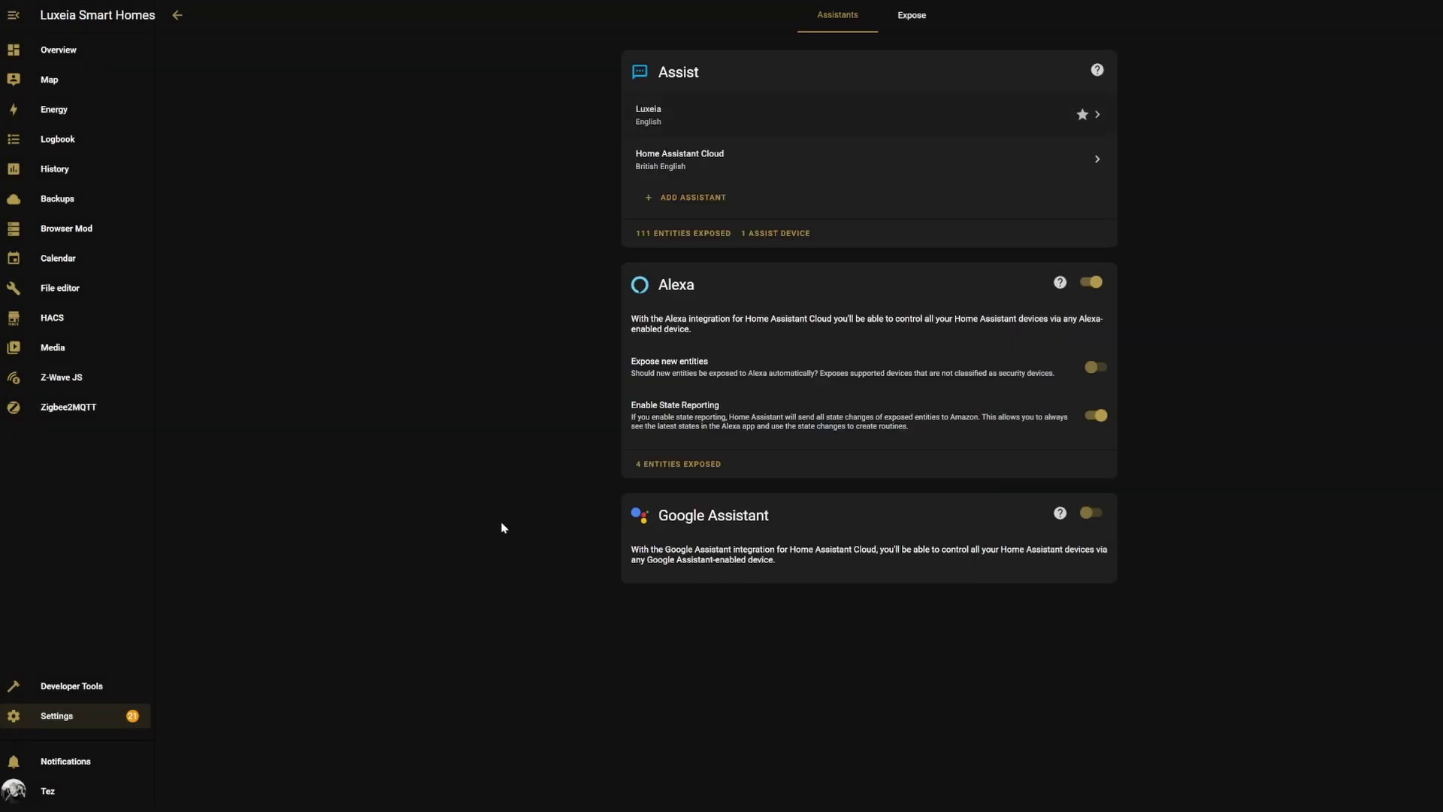